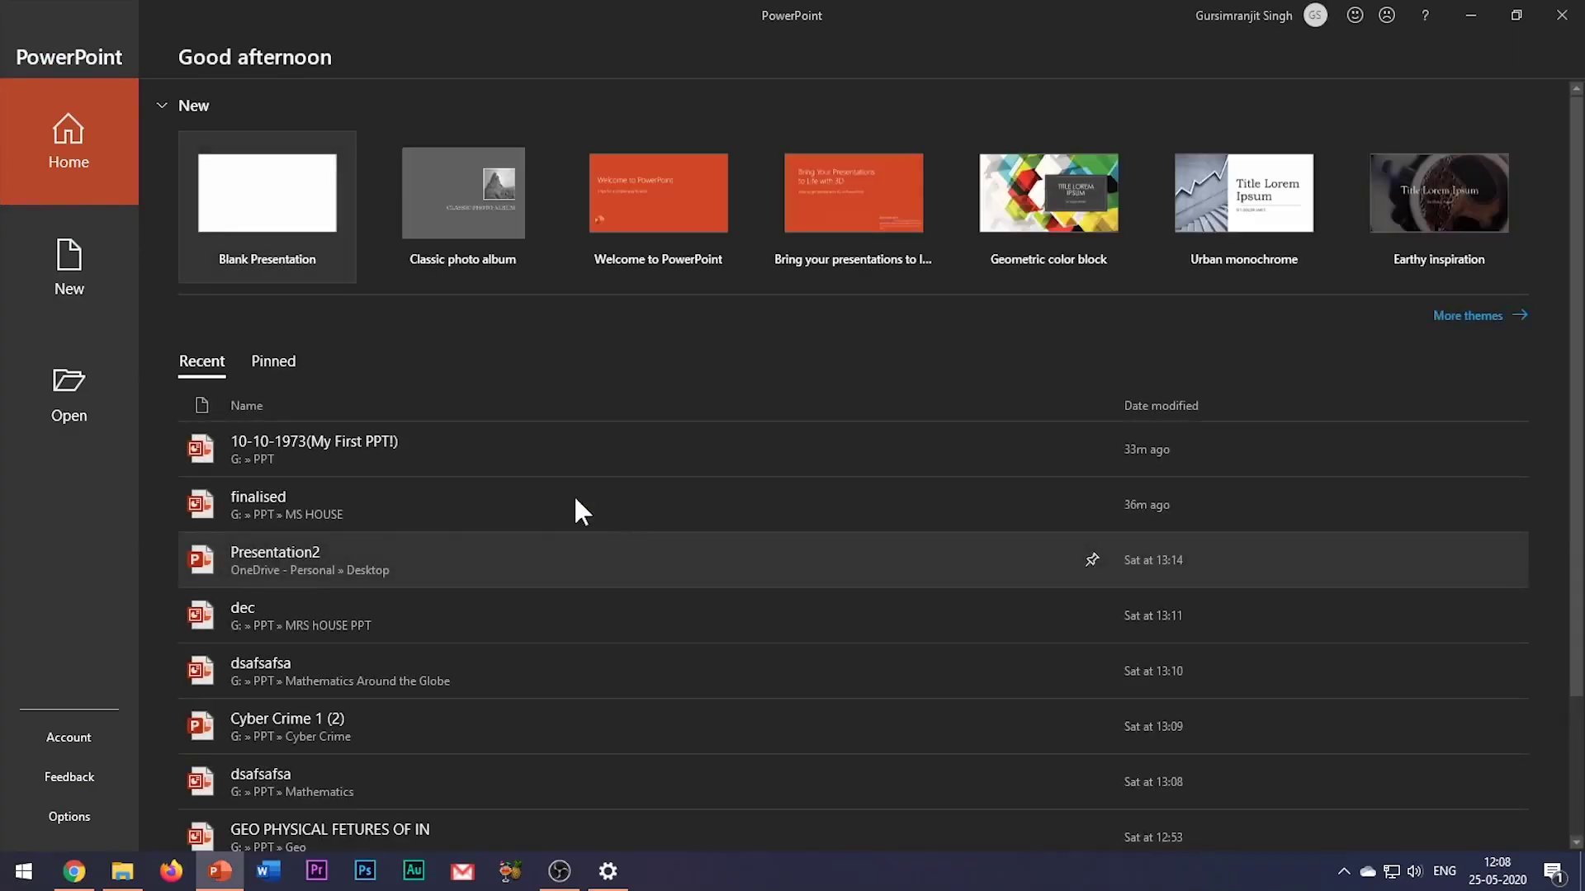
Create a new blank presentation, Presentation1, from the PowerPoint start screen.
left_click(294, 198)
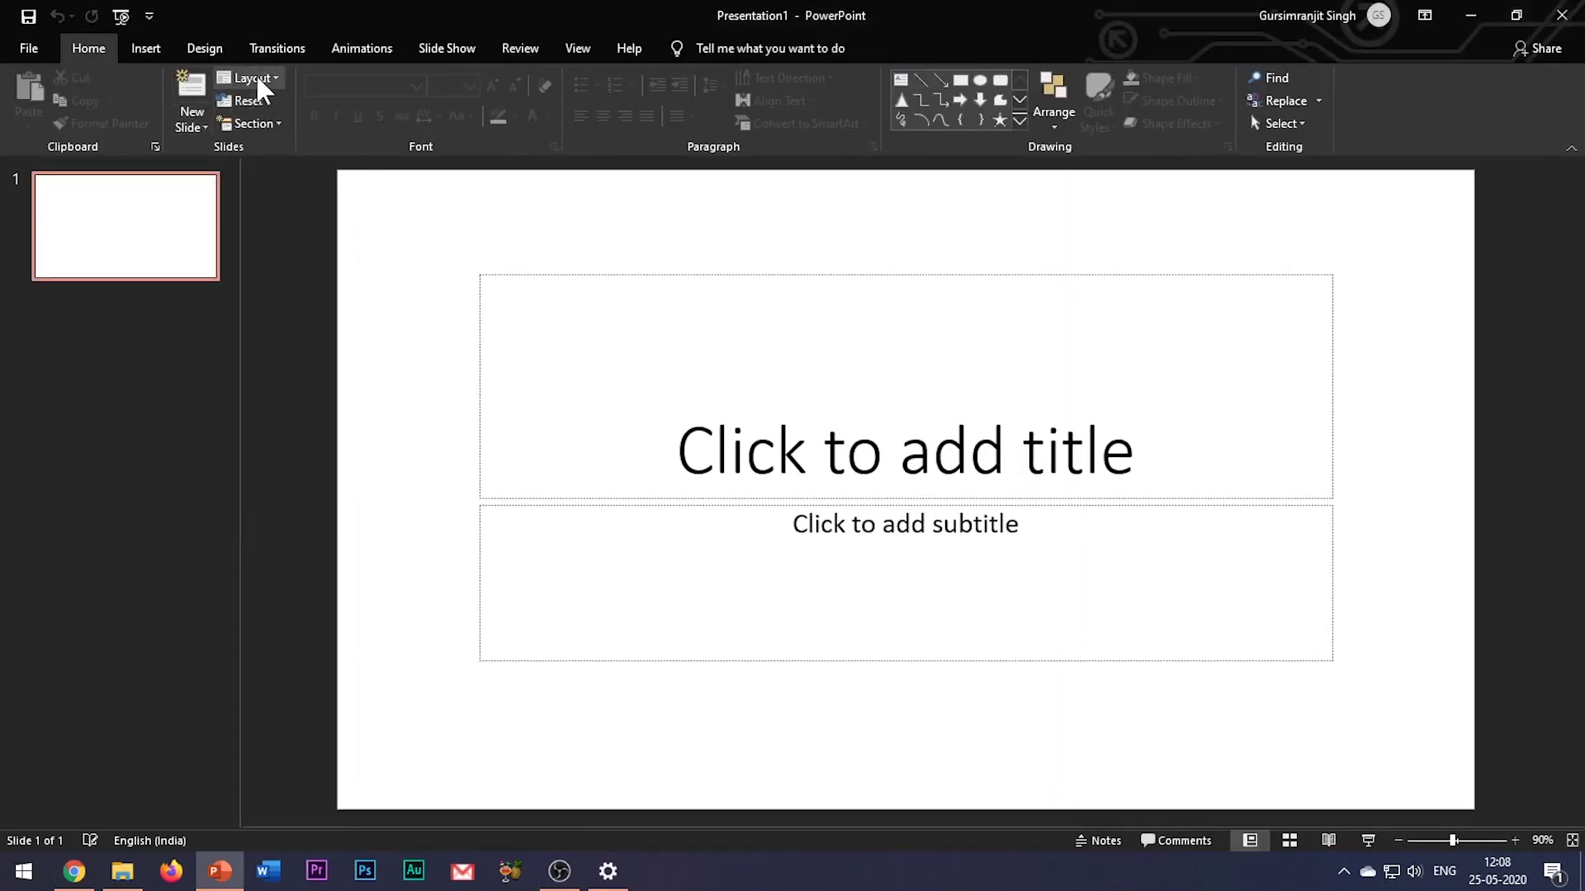
Apply the Blank layout to slide 1 and run the slide show from the start.
left_click(256, 79)
left_click(270, 359)
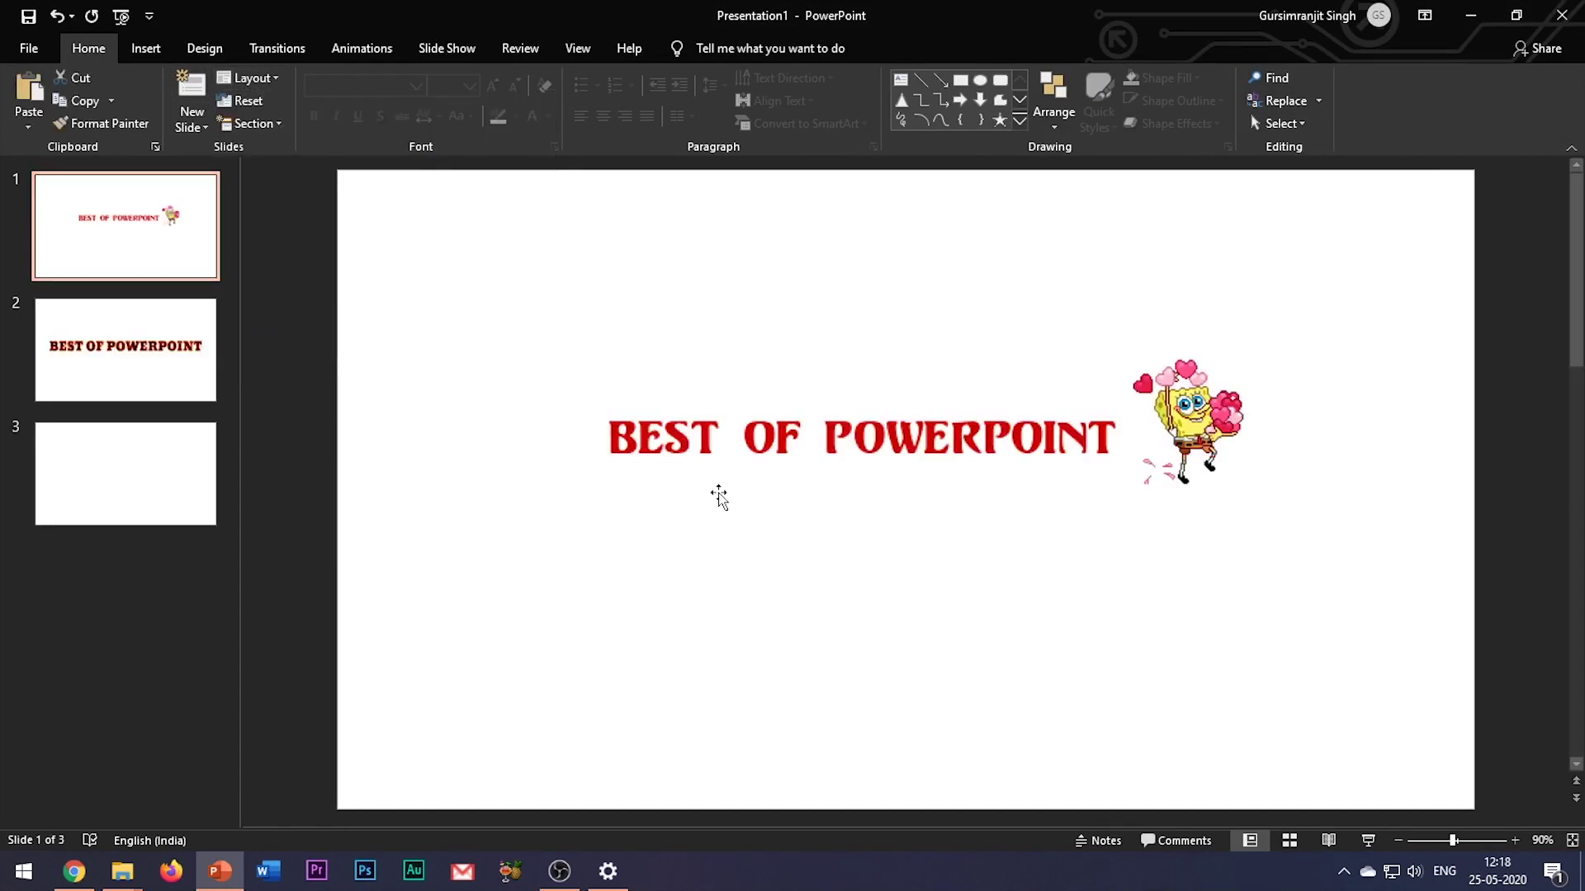
key("F5")
key("F5")
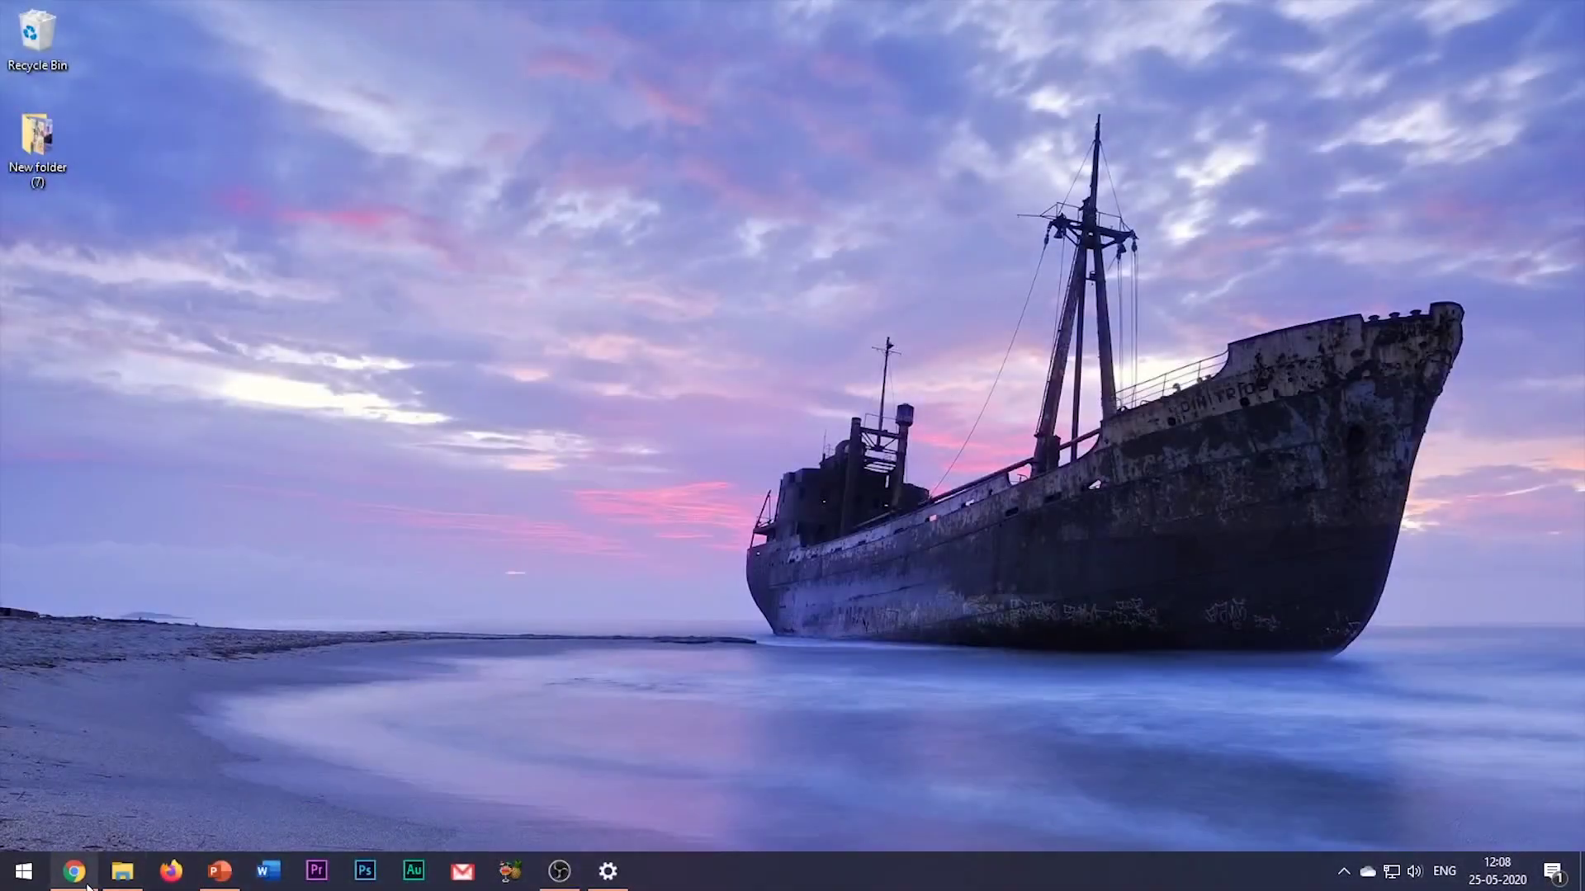
Fill Gif-mania's step 1 text box with BEST OF POWERPOINT and advance to the font step.
left_click(87, 884)
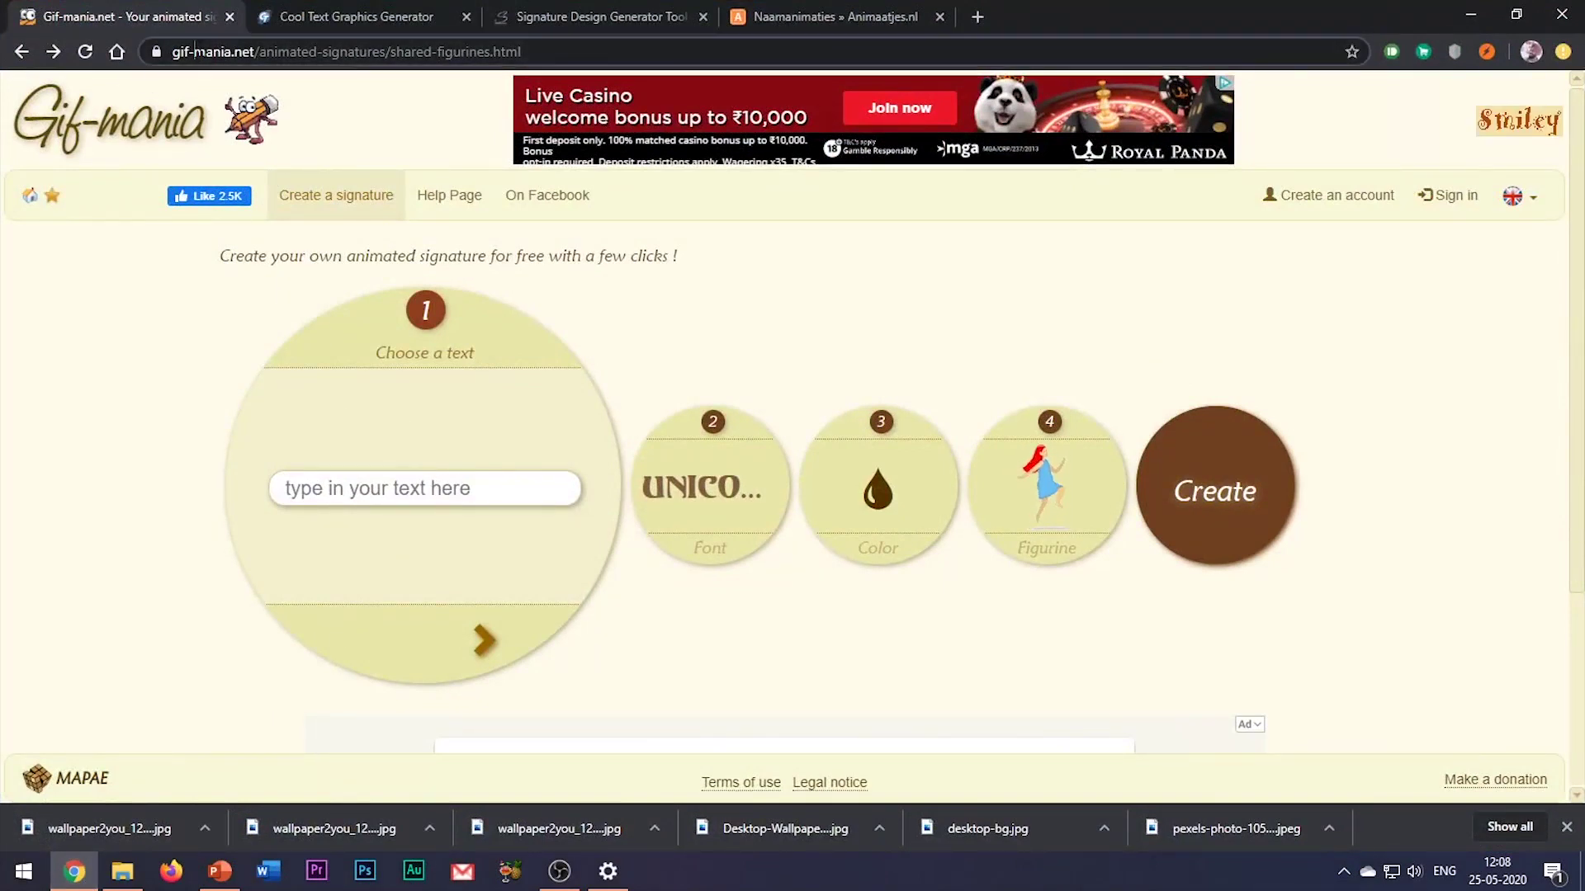
left_click(115, 489)
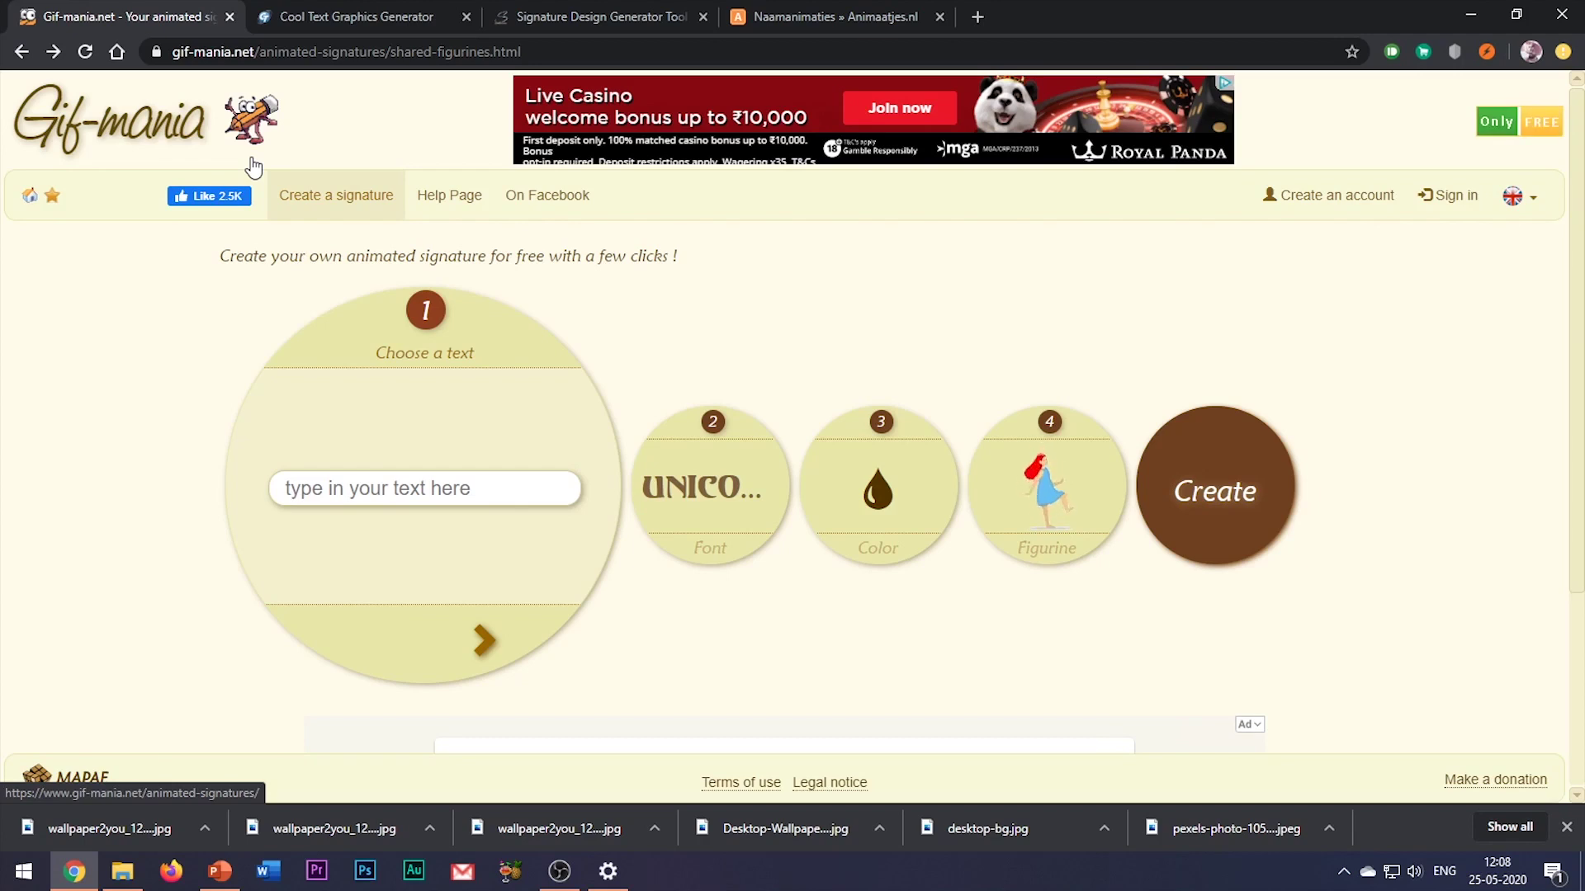
left_click(339, 487)
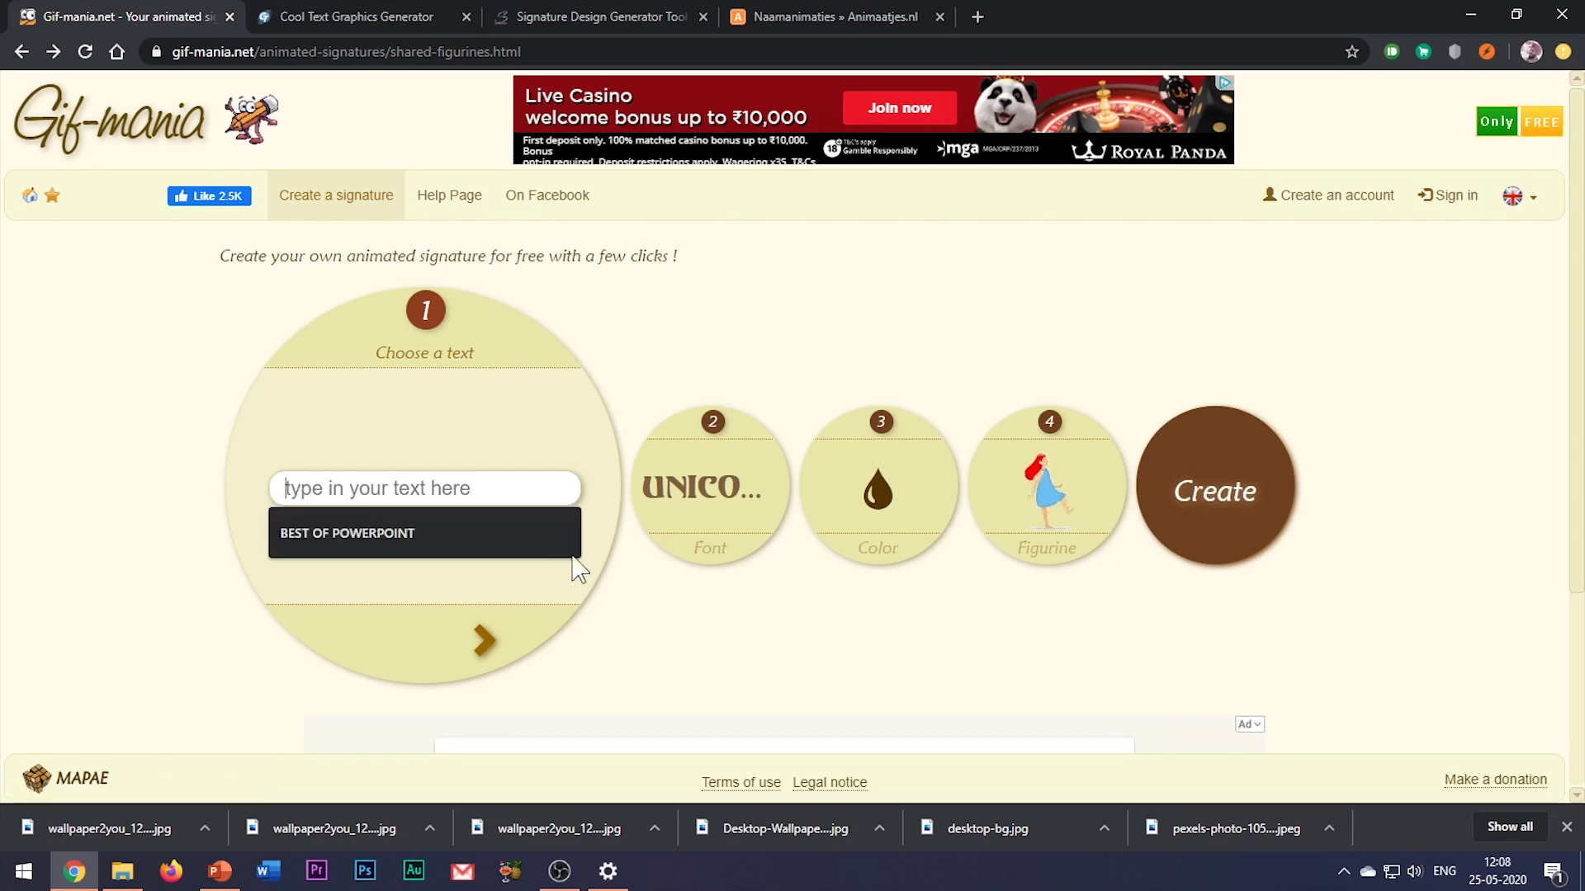
left_click(484, 535)
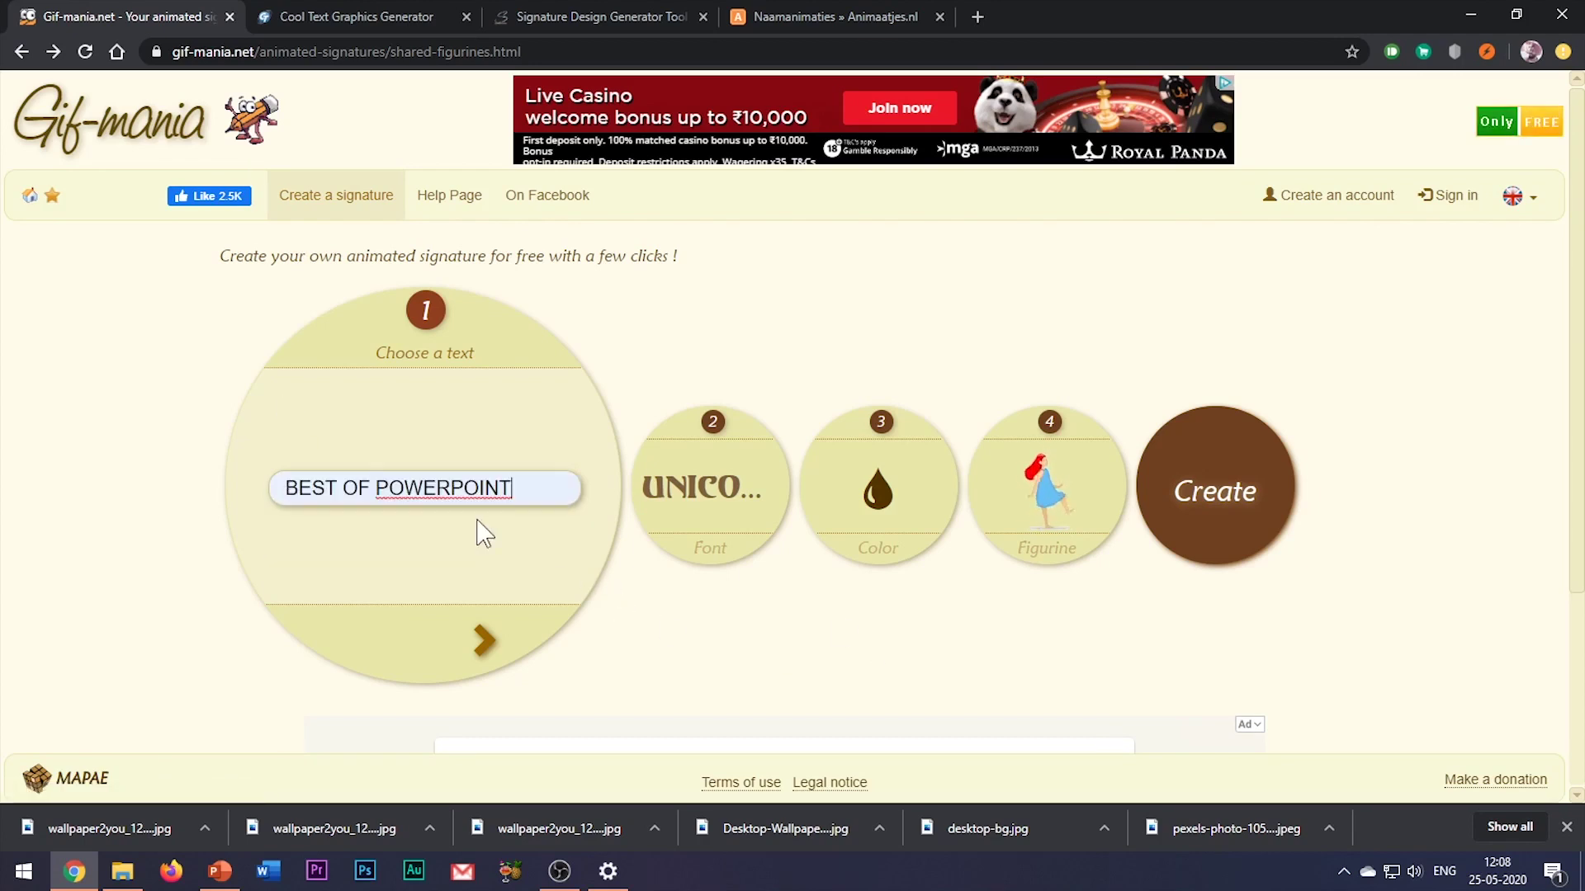
left_click(643, 508)
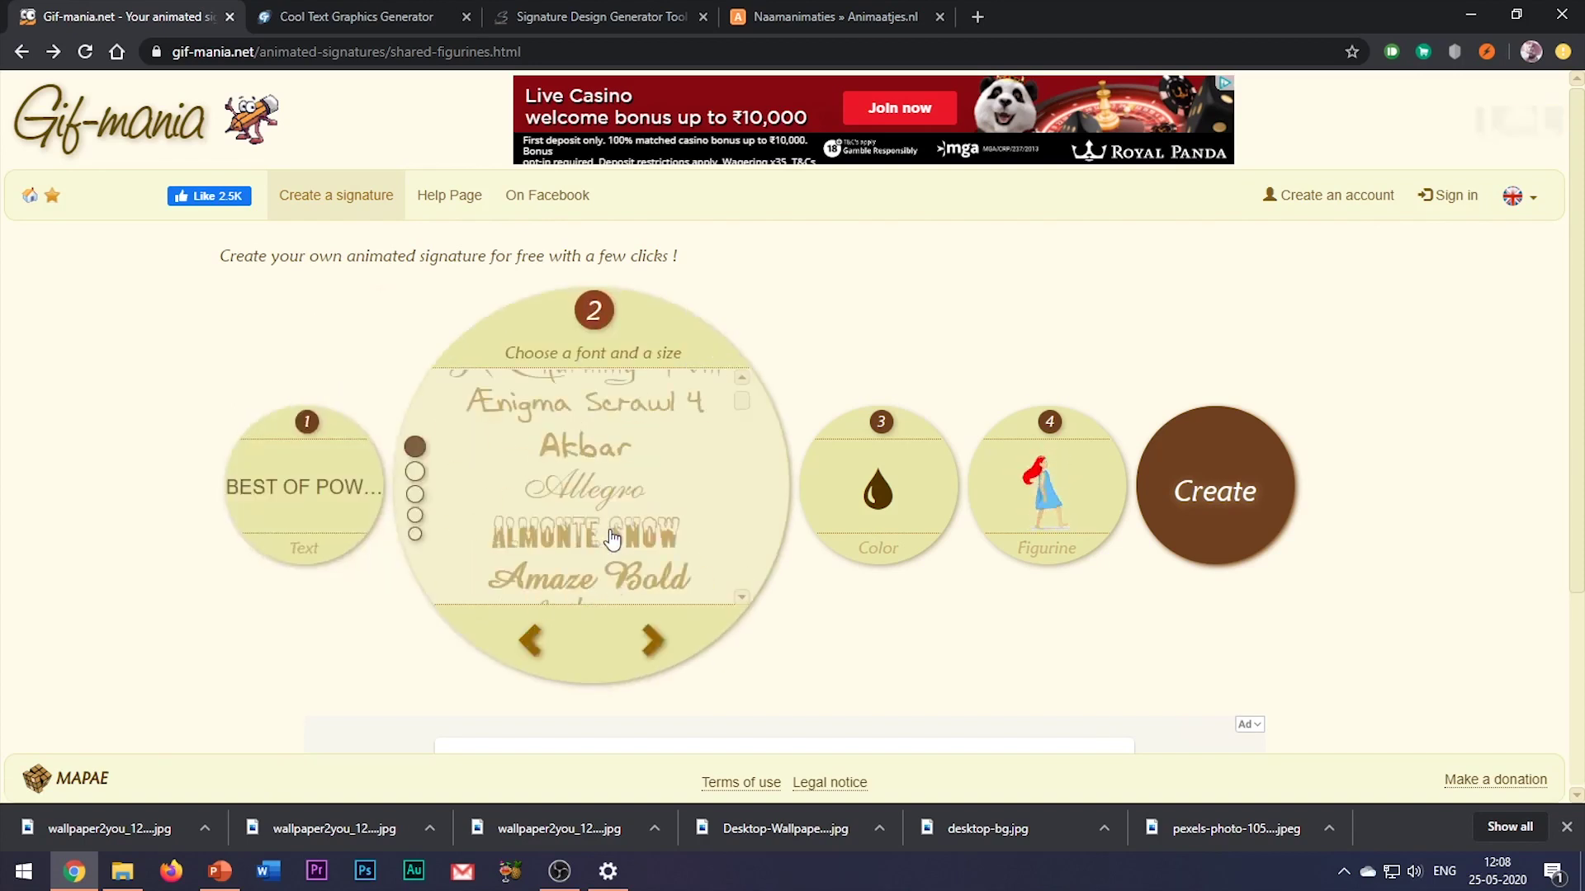
Choose the UNICORN font, keep red, pick the SpongeBob shared figurine, and create the signature.
left_click(594, 487)
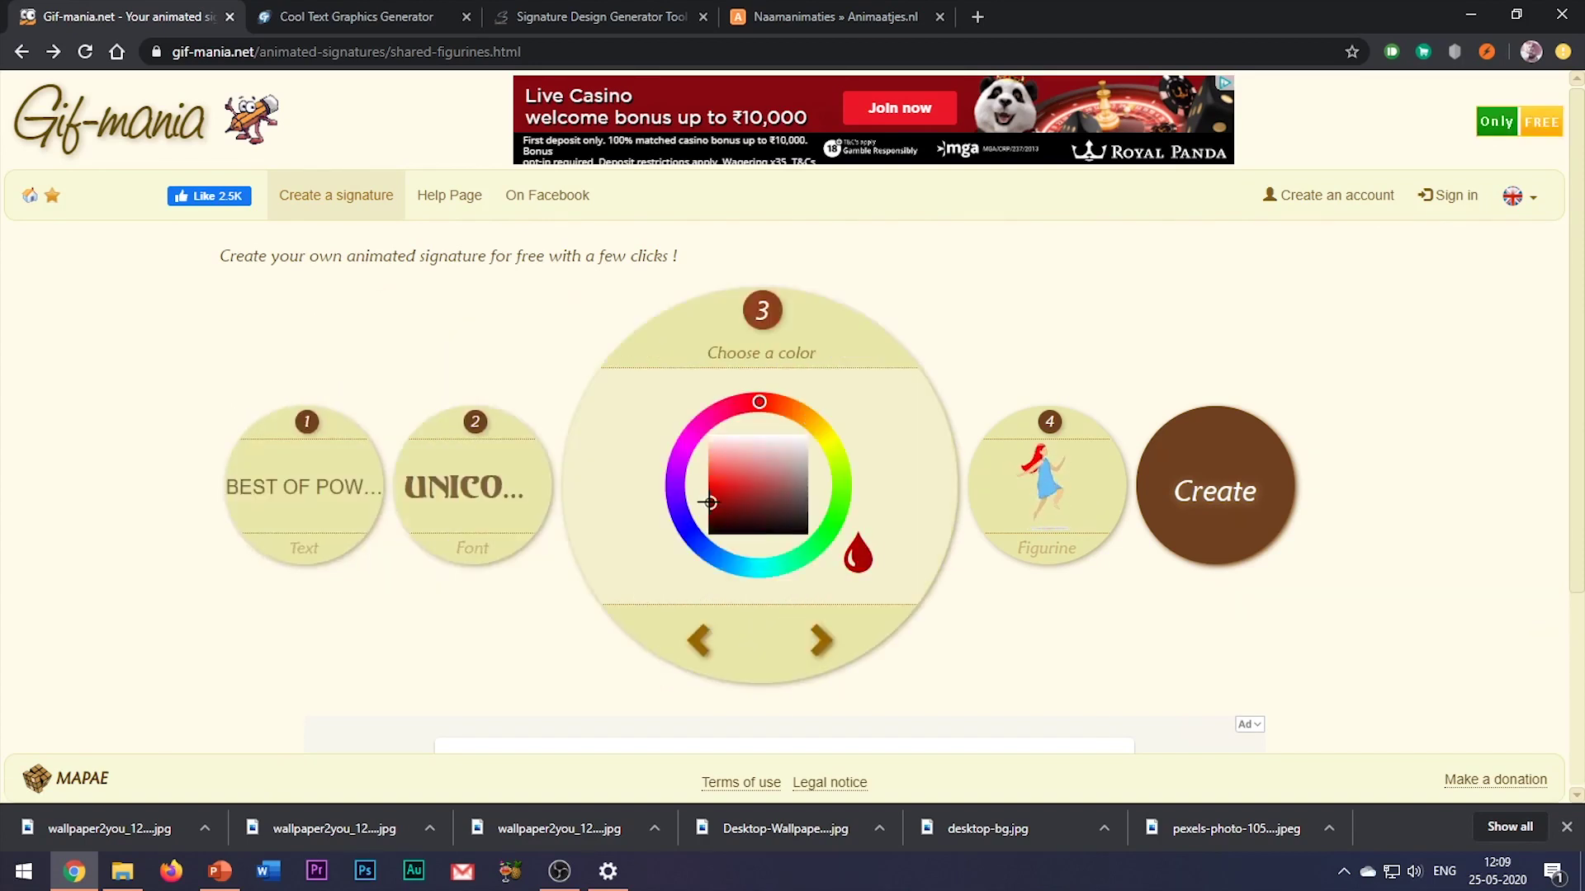
left_click(819, 641)
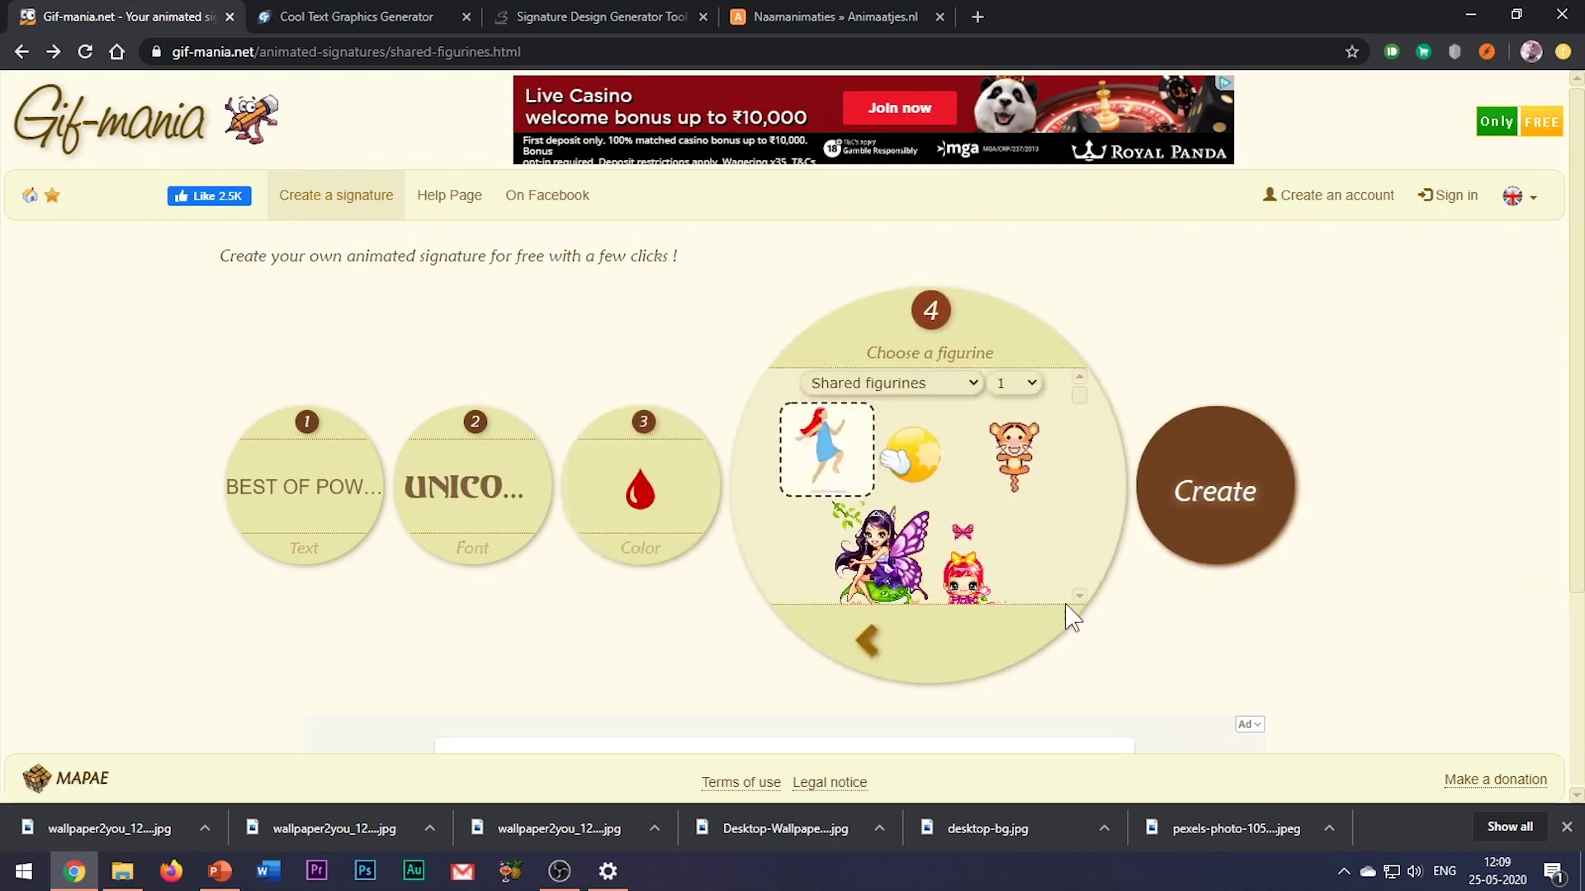
key("Up")
key("Up")
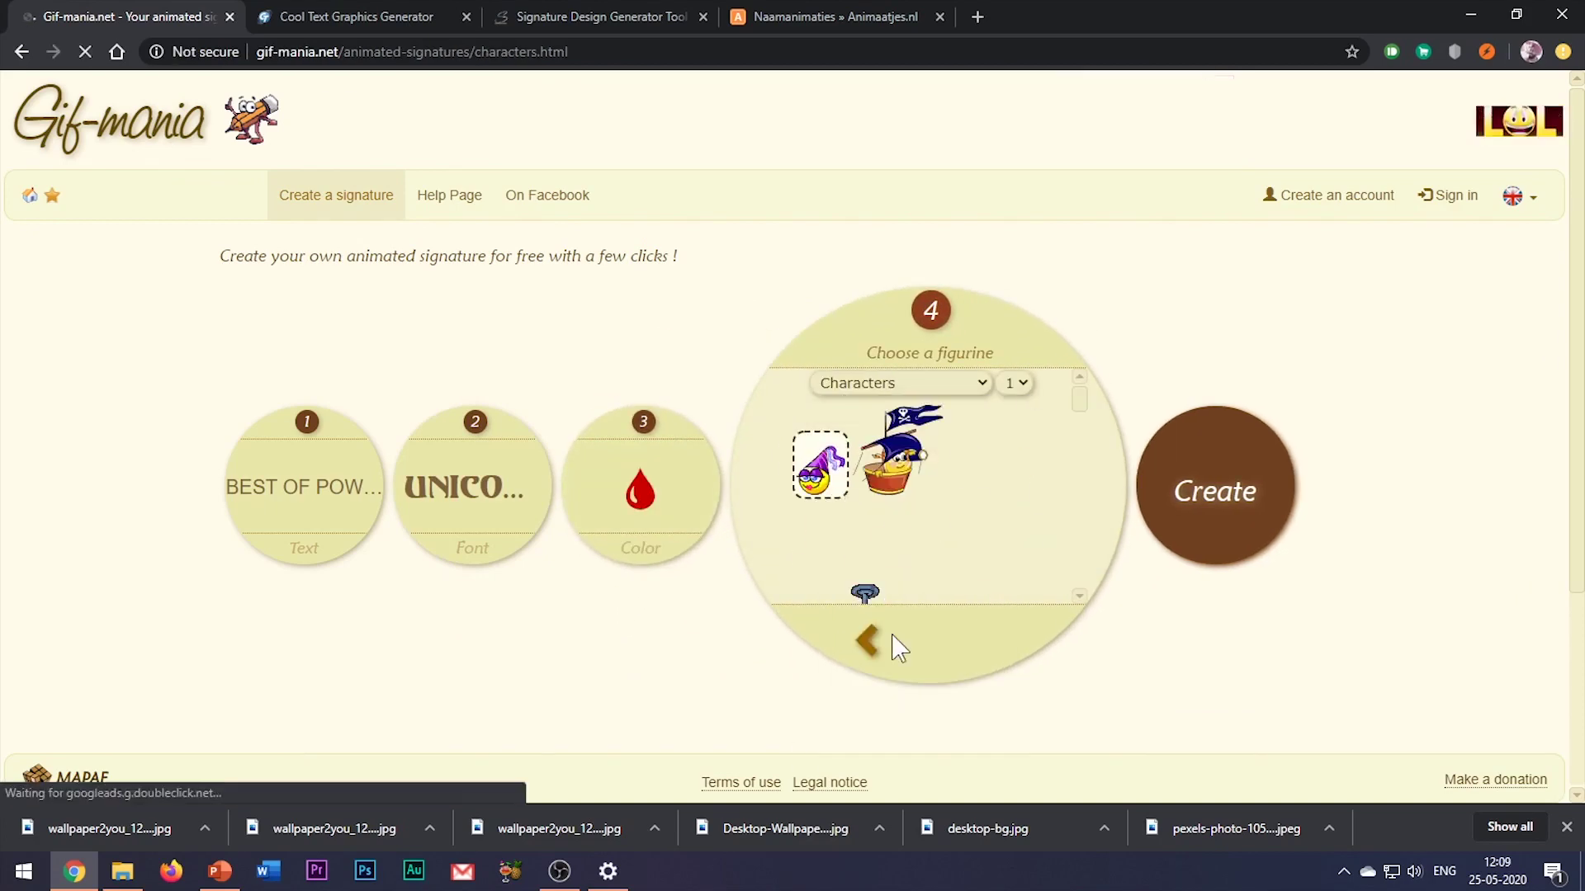
left_click(900, 385)
left_click(859, 458)
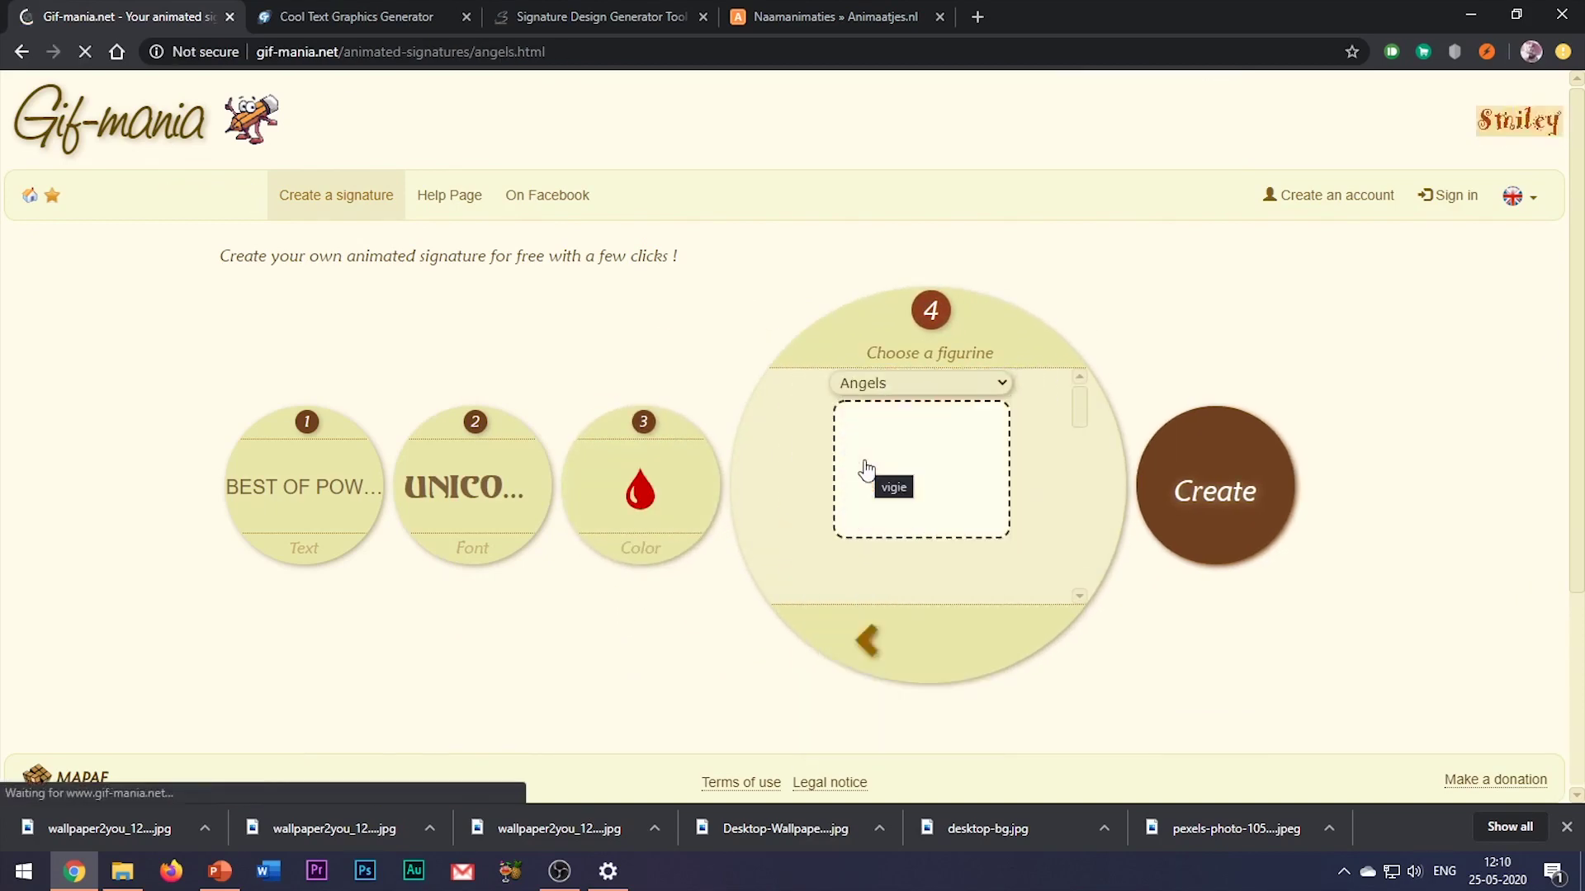
key("Up")
key("Up")
scroll(1047, 496, "down", 3)
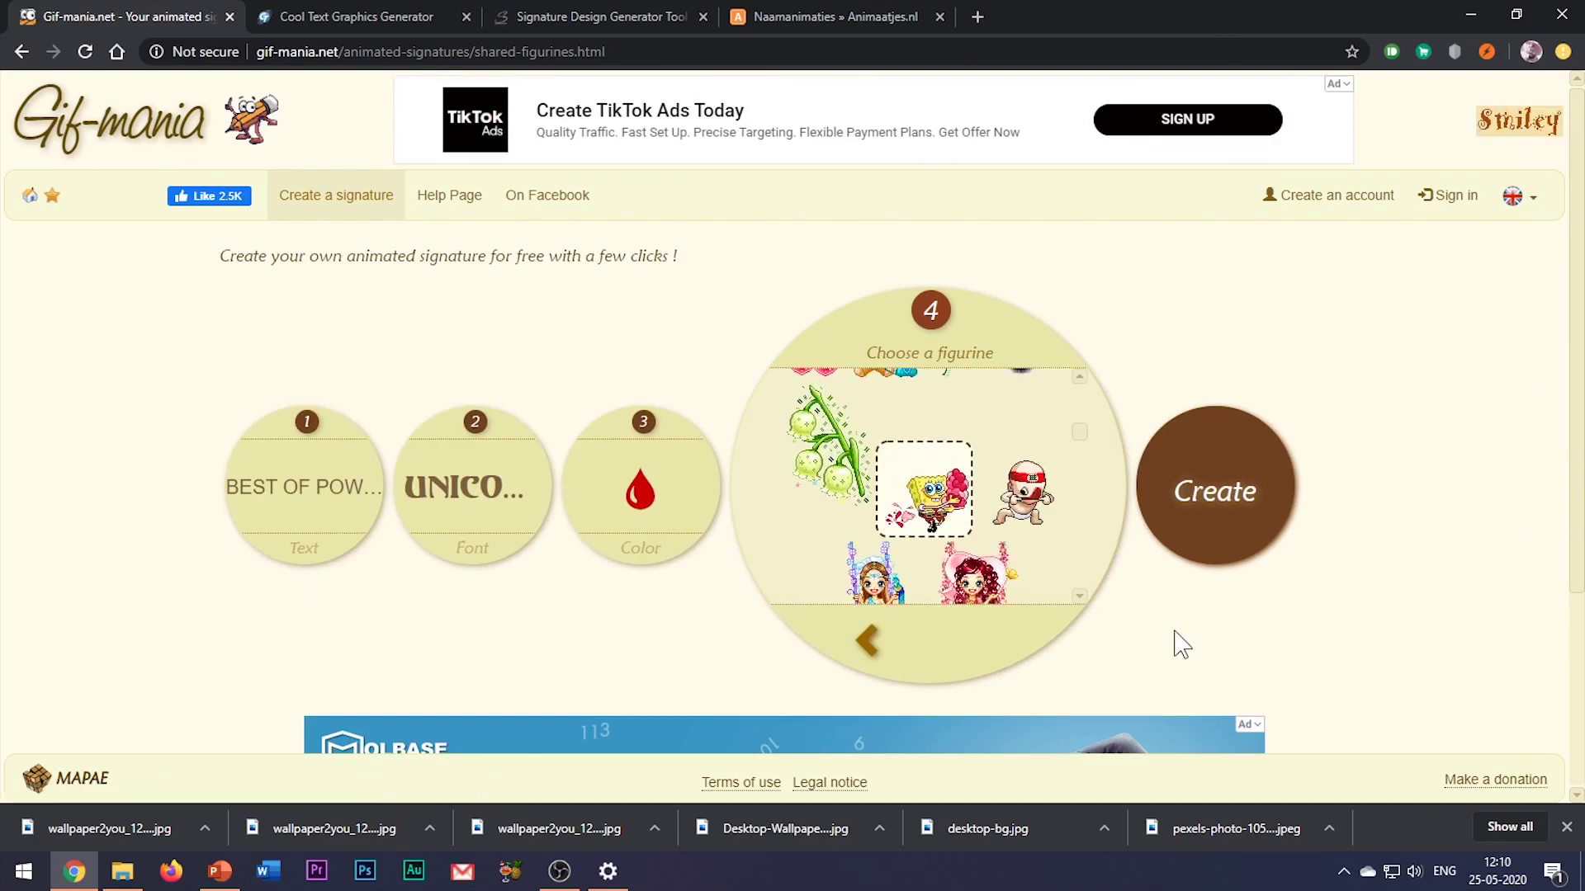
left_click(1217, 496)
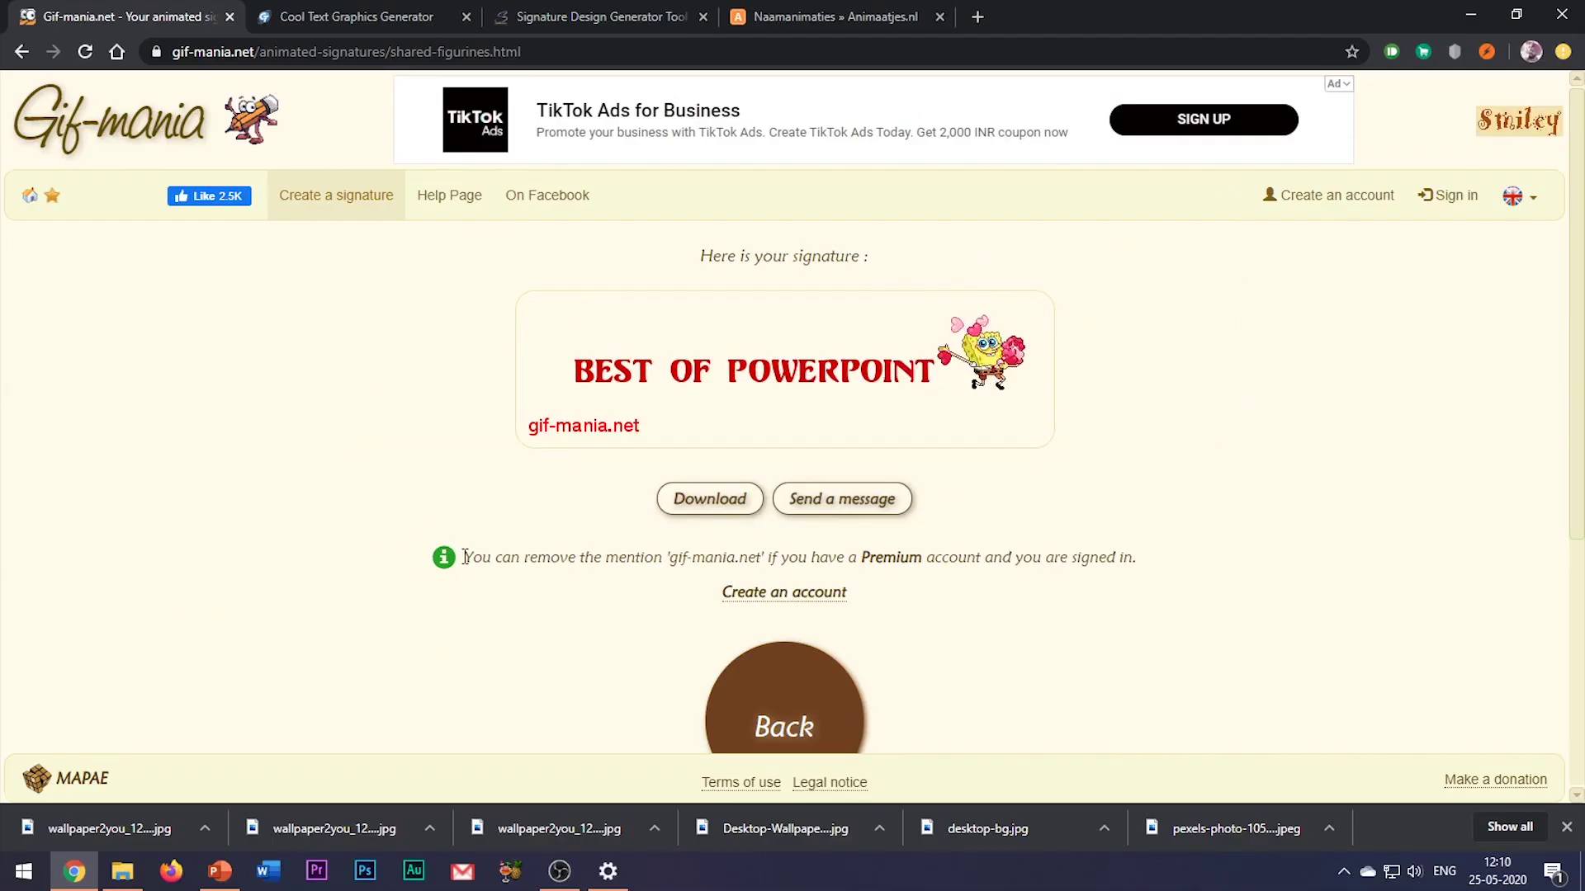
Download the red SpongeBob signature as signature_1.gif.
mouse_move(538, 558)
left_mouse_down()
mouse_move(753, 591)
mouse_move(825, 557)
mouse_move(954, 557)
left_mouse_up()
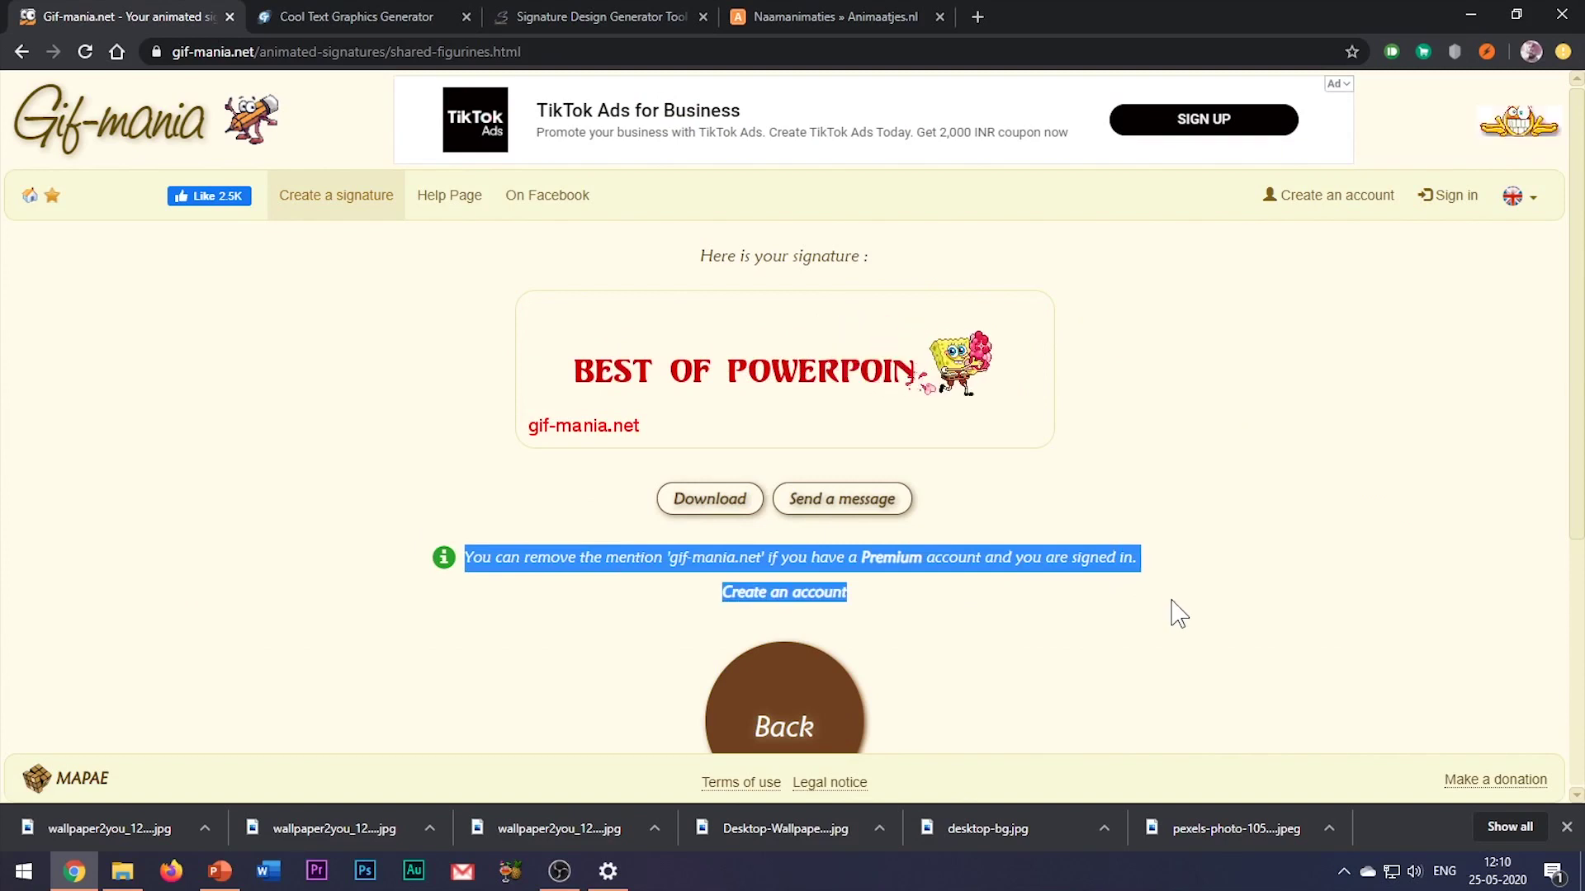
left_click(1104, 646)
left_click(712, 503)
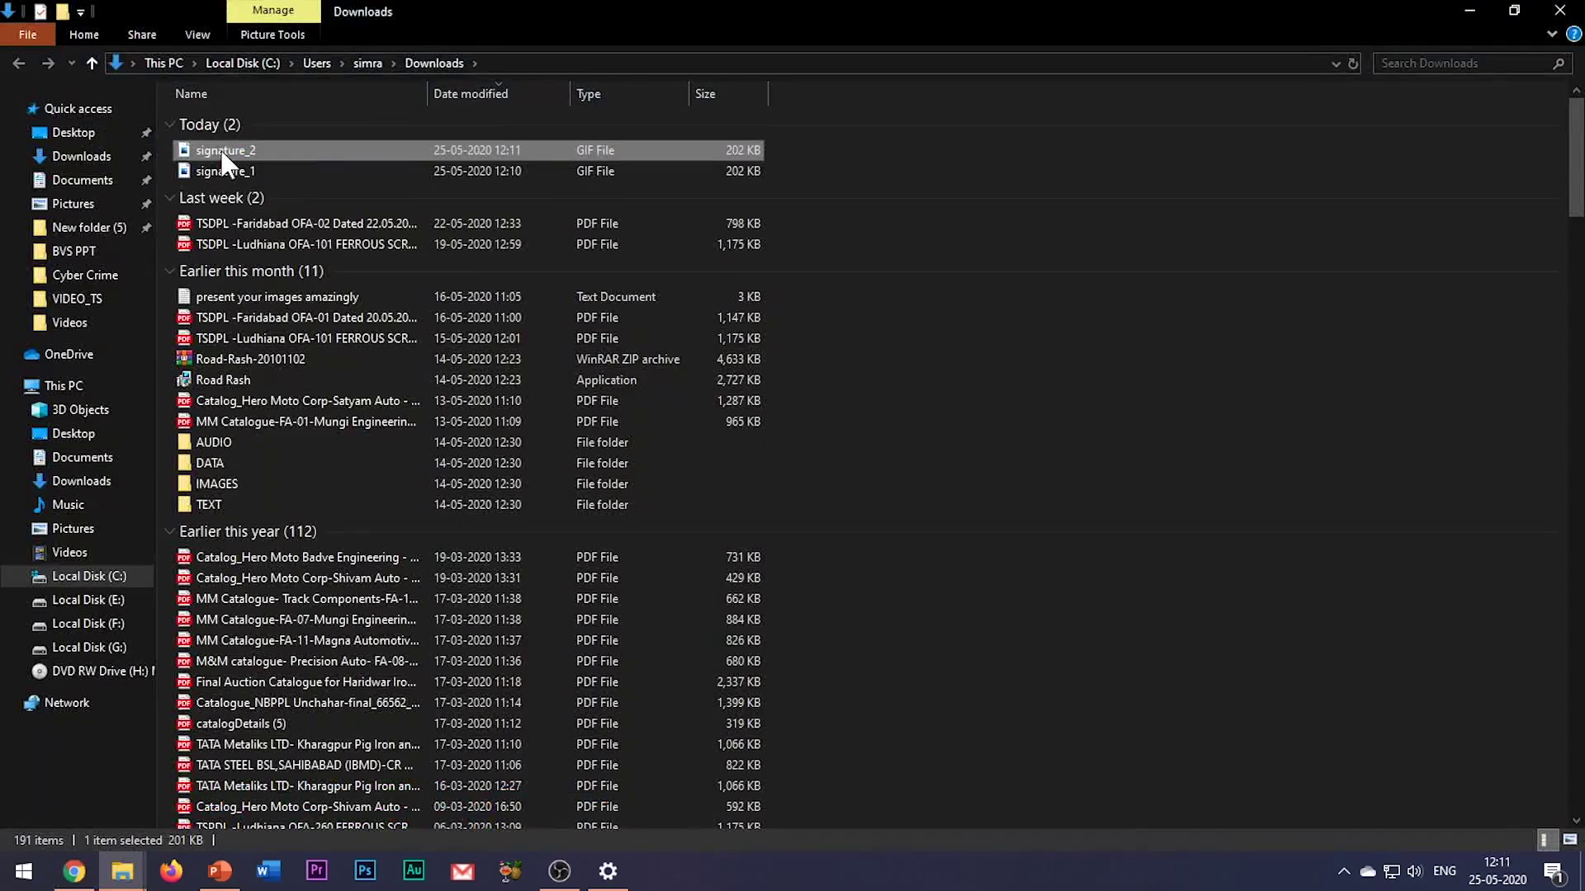
left_click(222, 159)
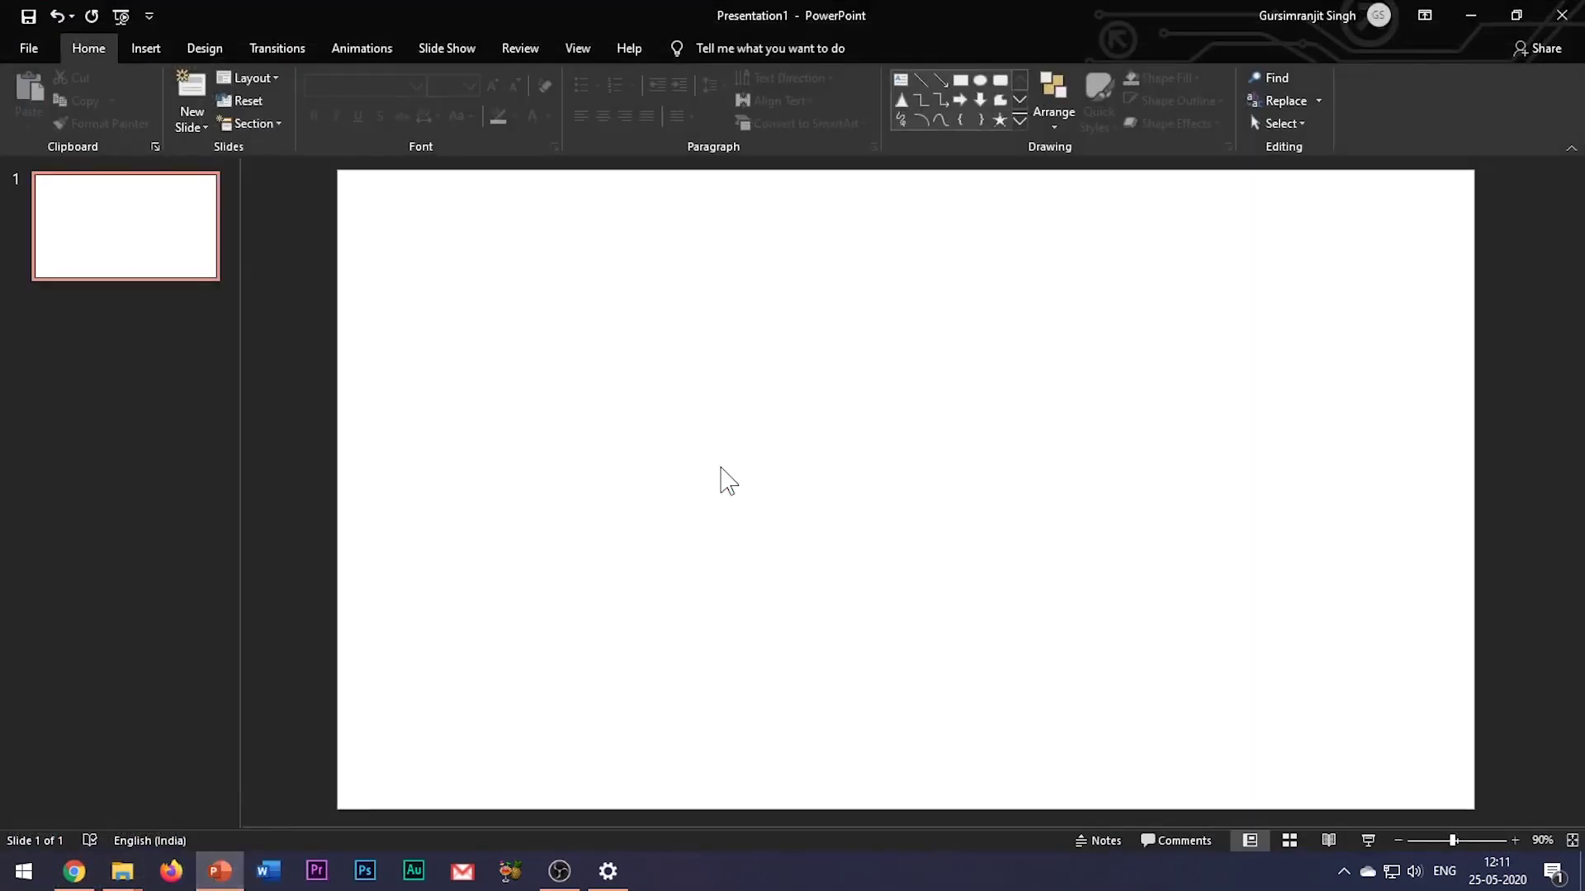
Place signature_1.gif on the blank slide and preview it animating in a slide show.
key("ctrl+v")
left_click(1368, 840)
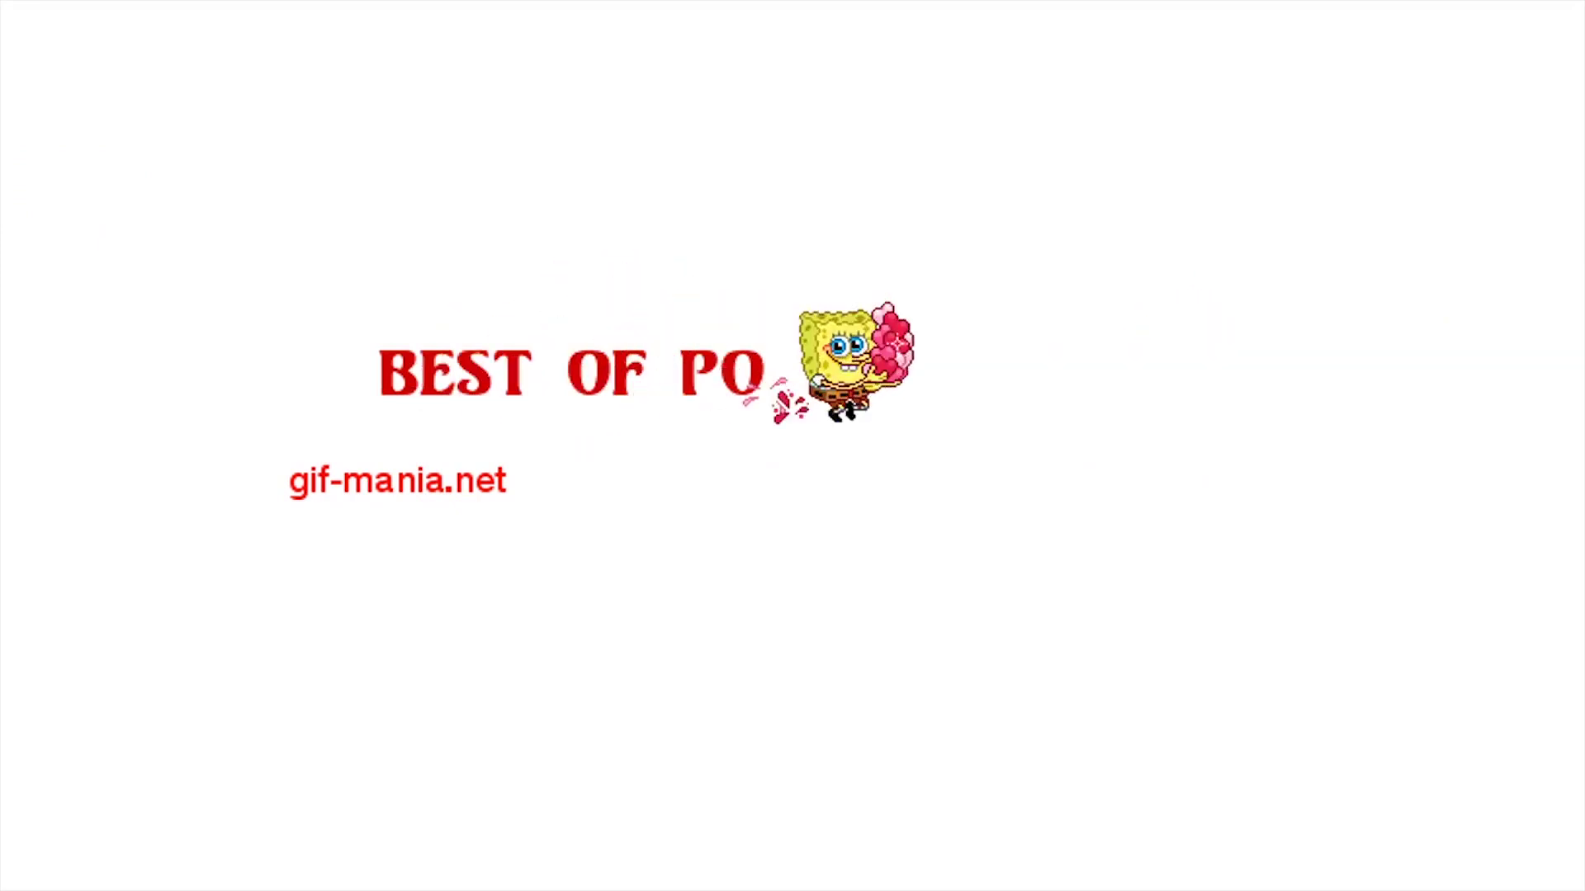
key("Escape")
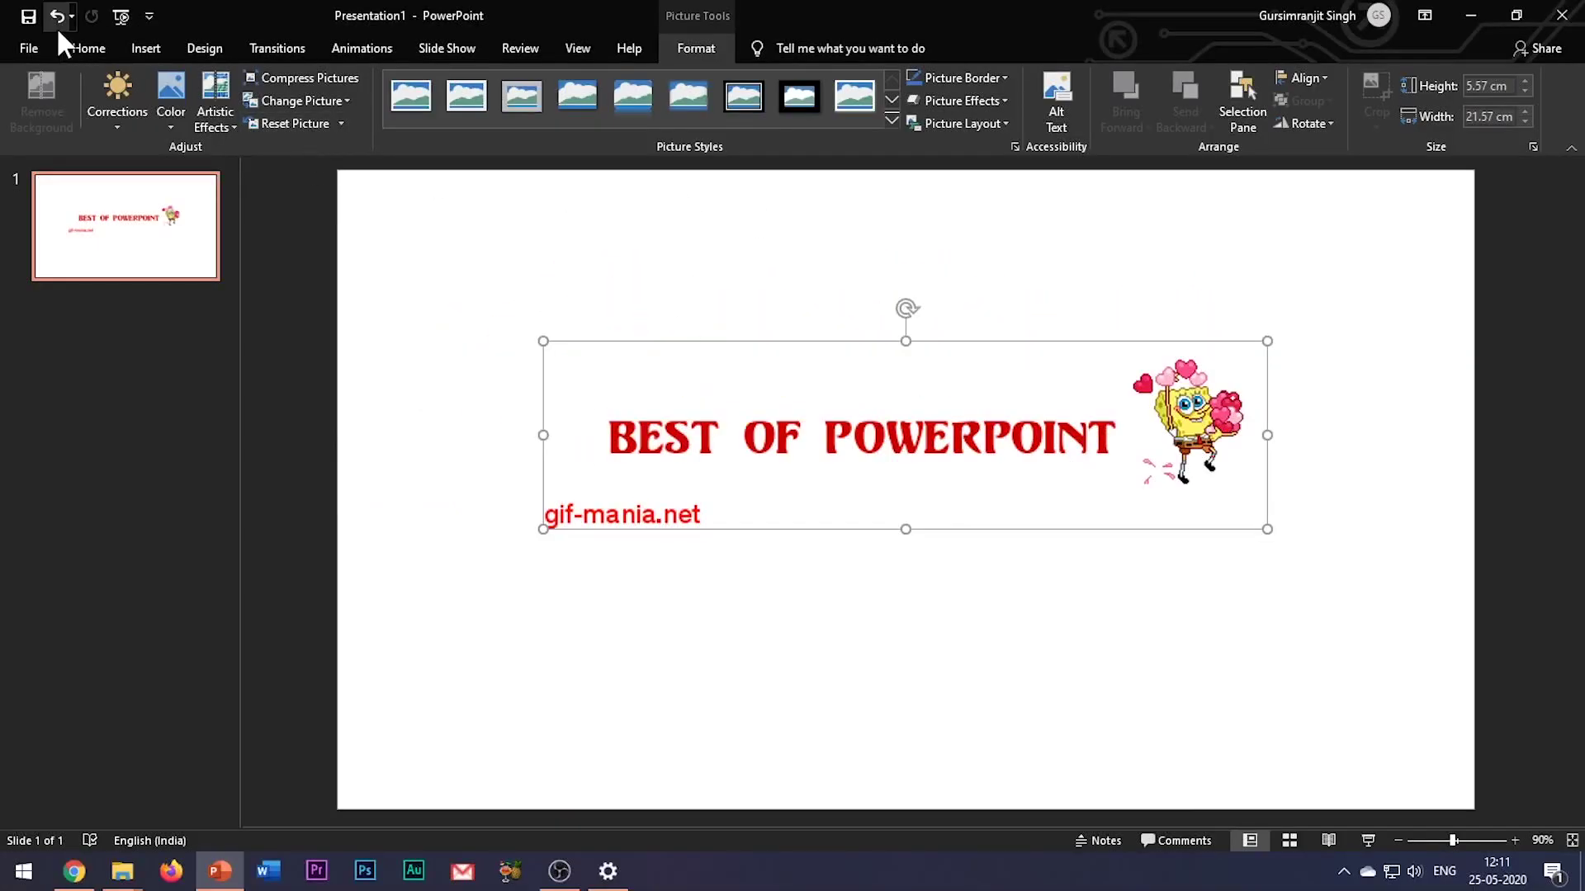
left_click(132, 50)
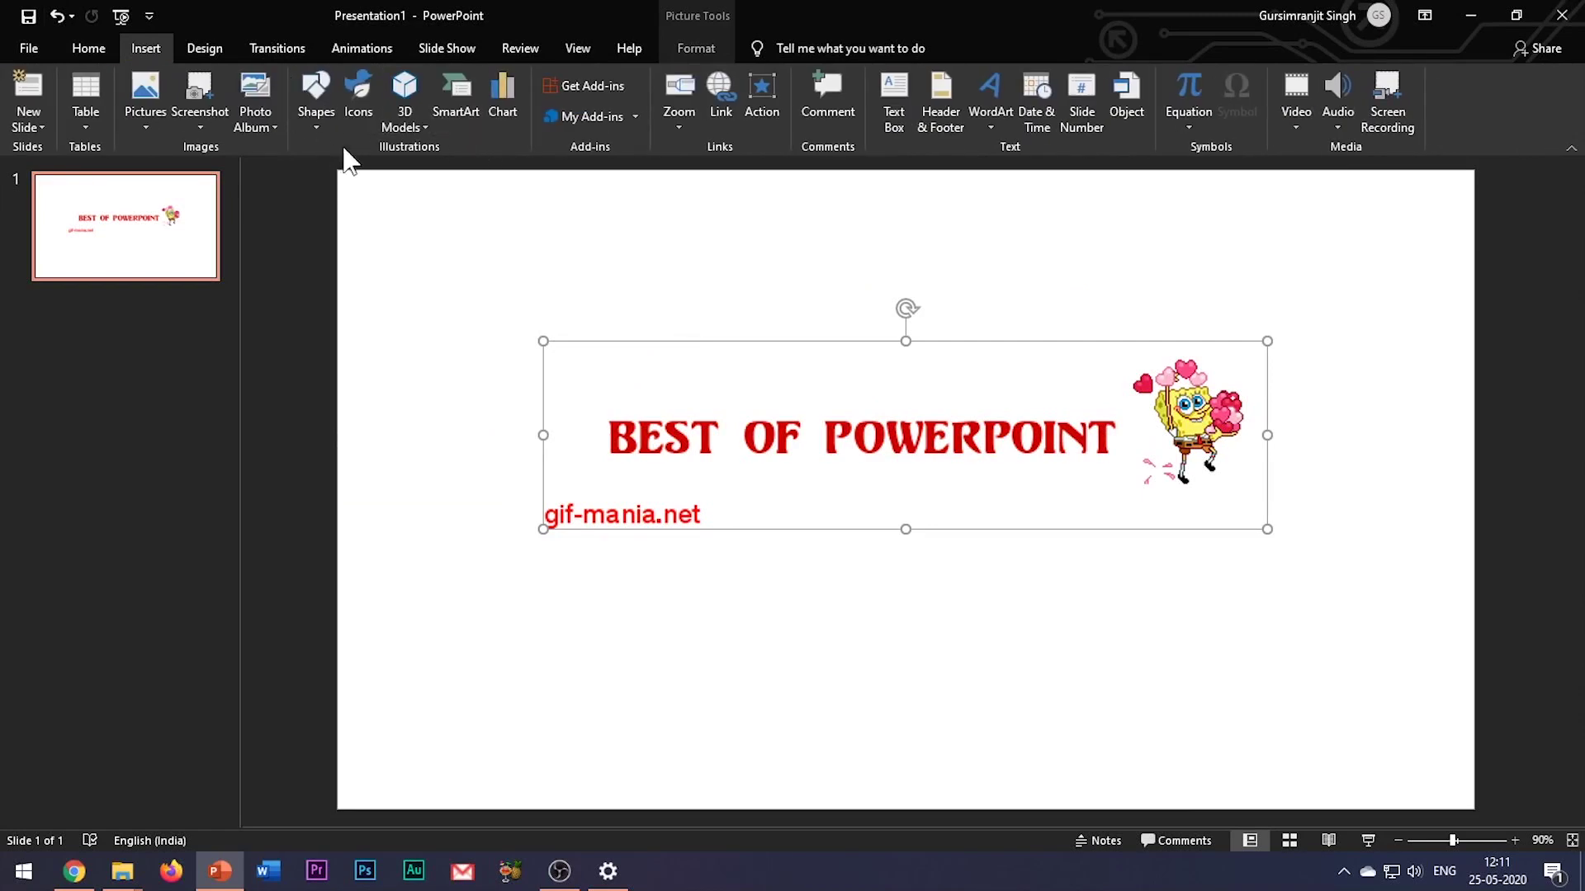
Draw a rectangle over the gif-mania.net watermark.
left_click(315, 95)
left_click(374, 168)
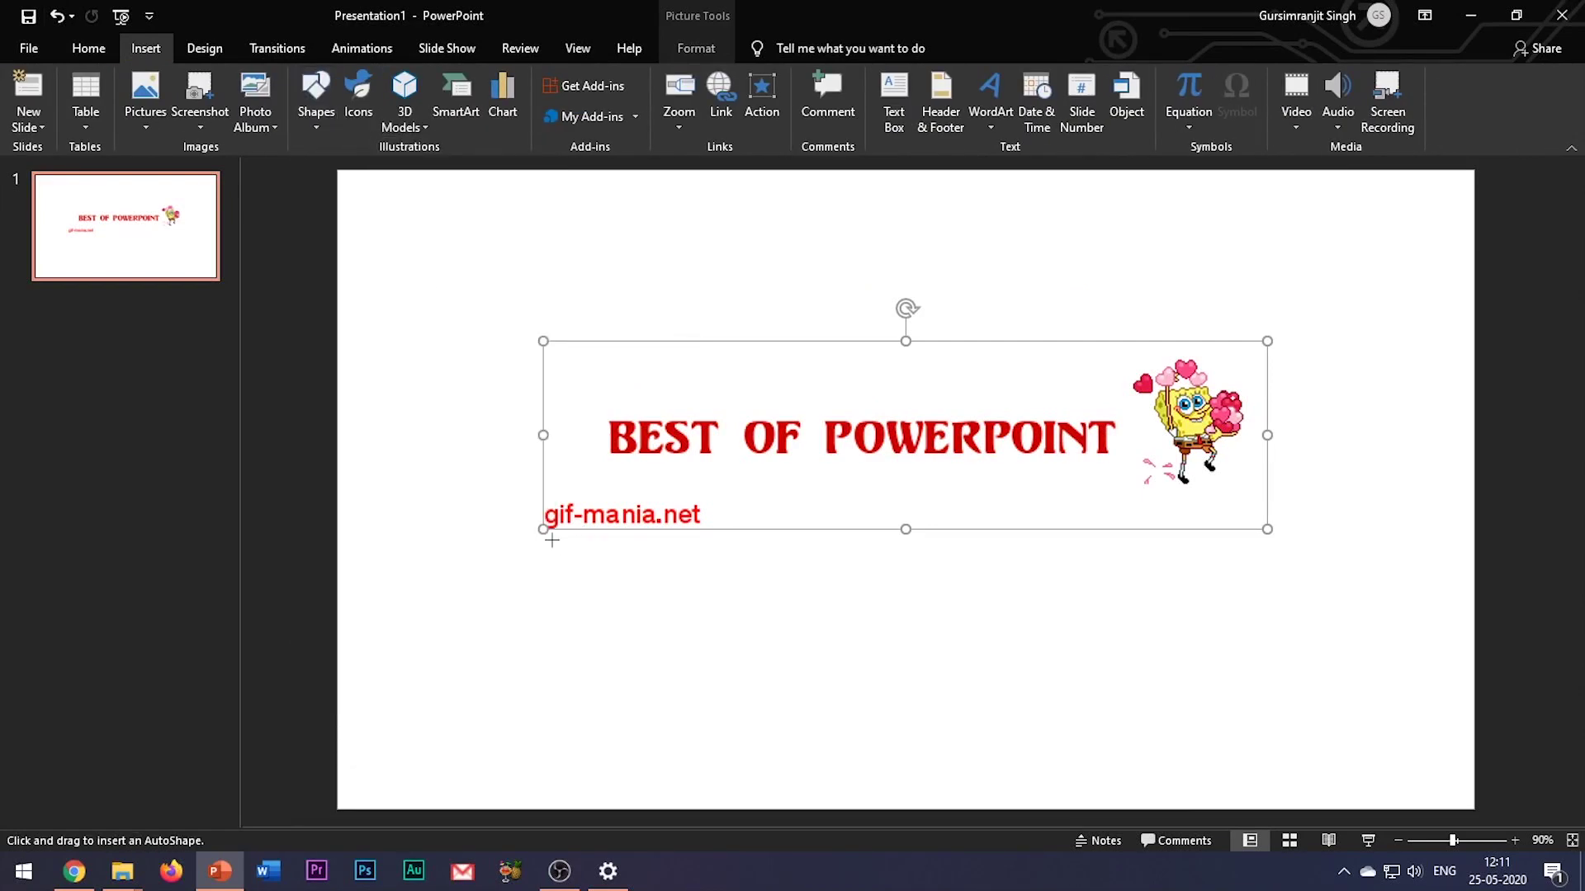
left_click_drag(718, 553, 728, 556)
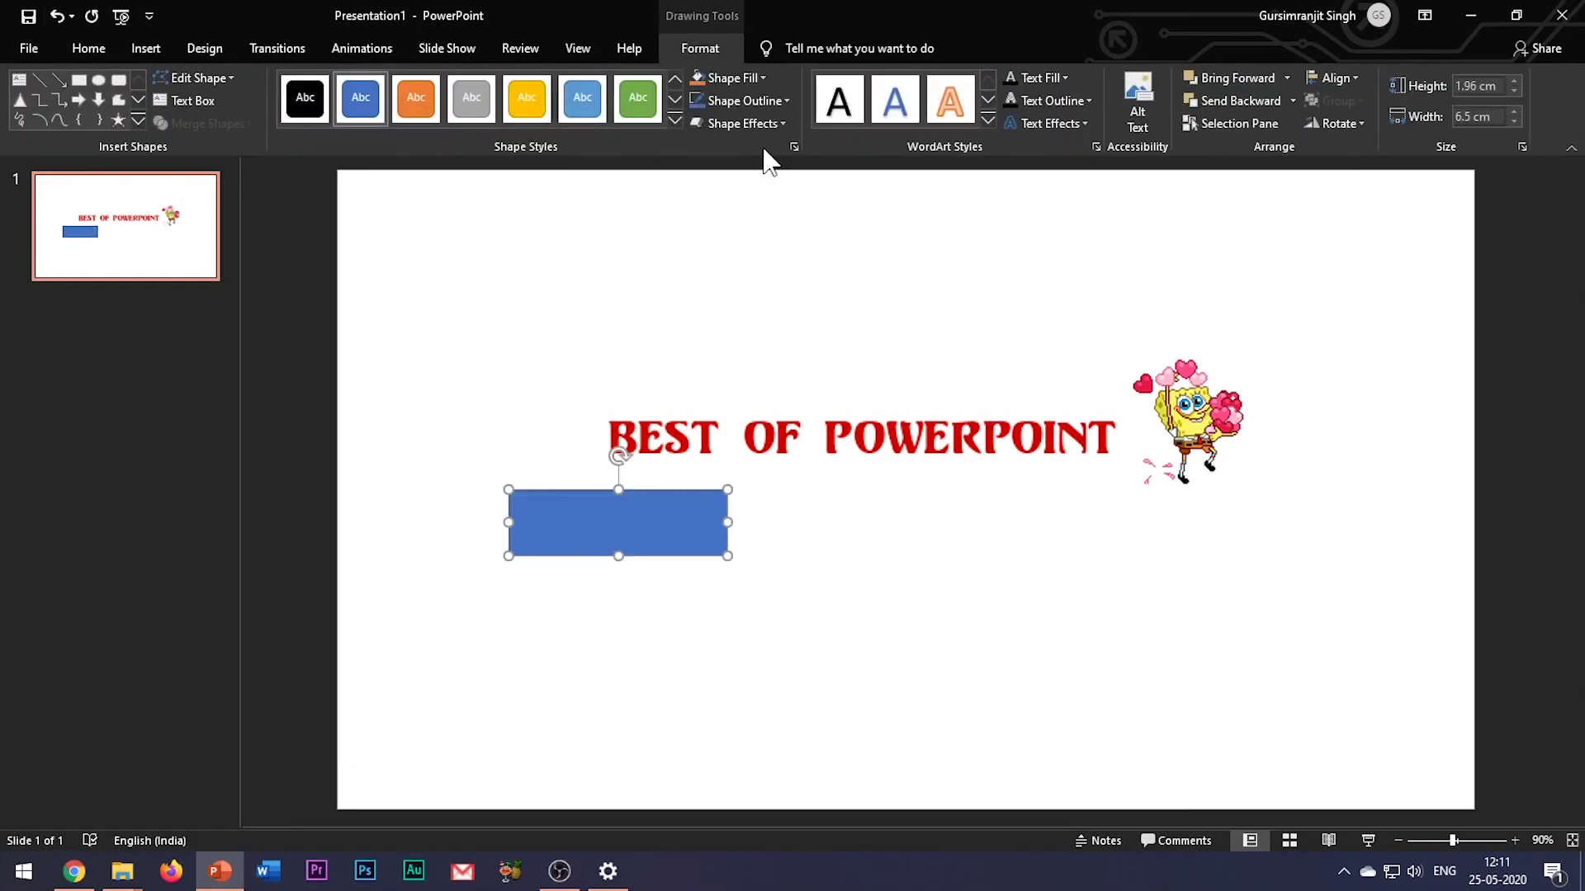
Give the rectangle a white style with no outline and start the slide show.
left_click(670, 120)
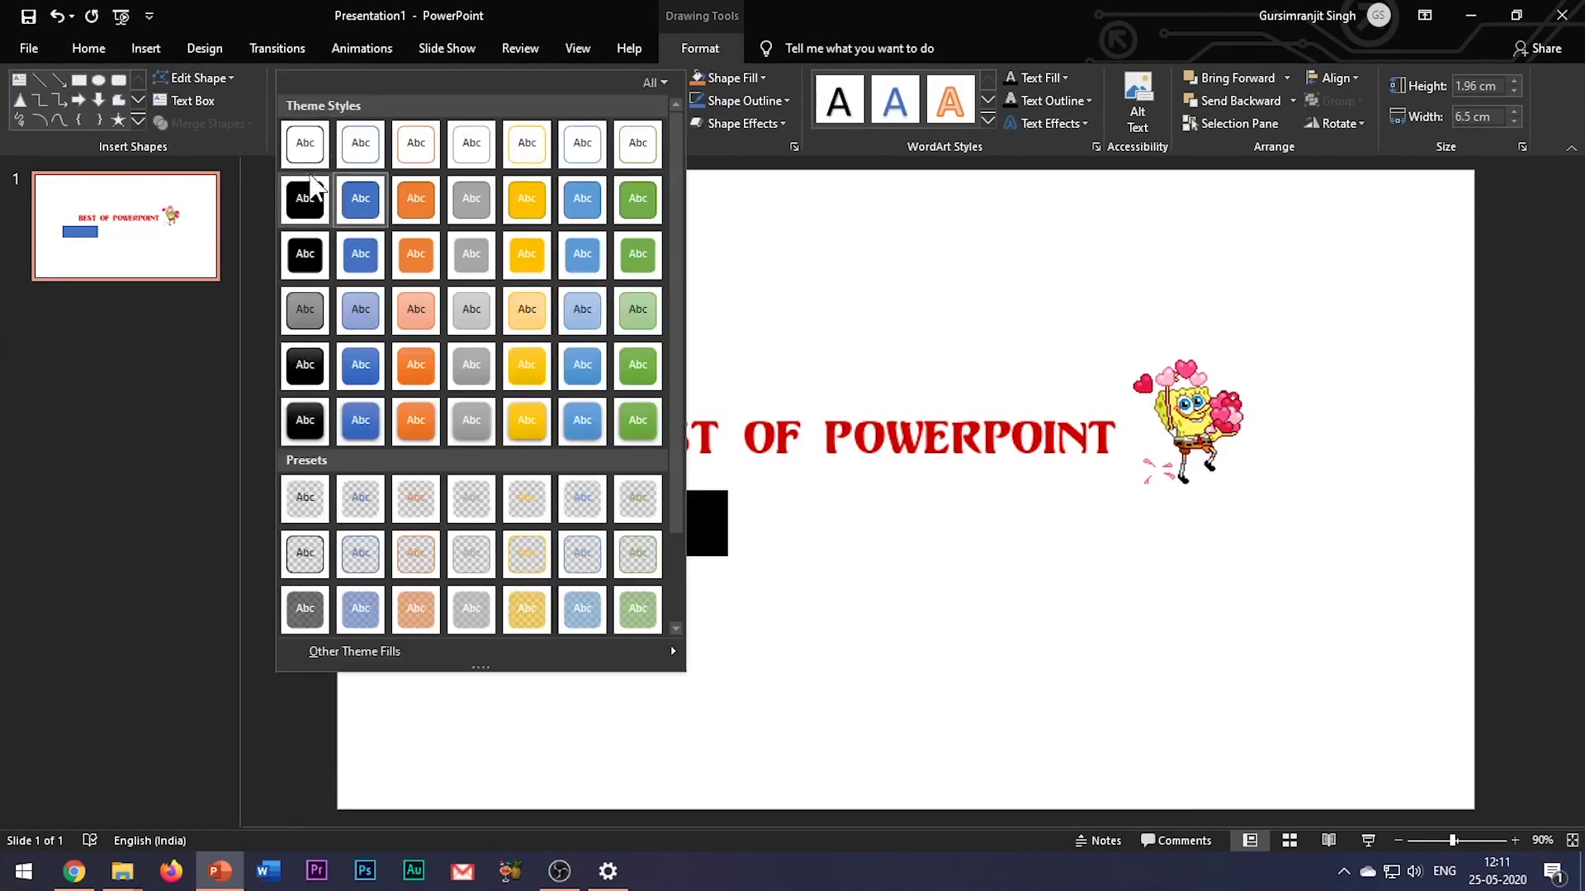
left_click(312, 147)
left_click(775, 101)
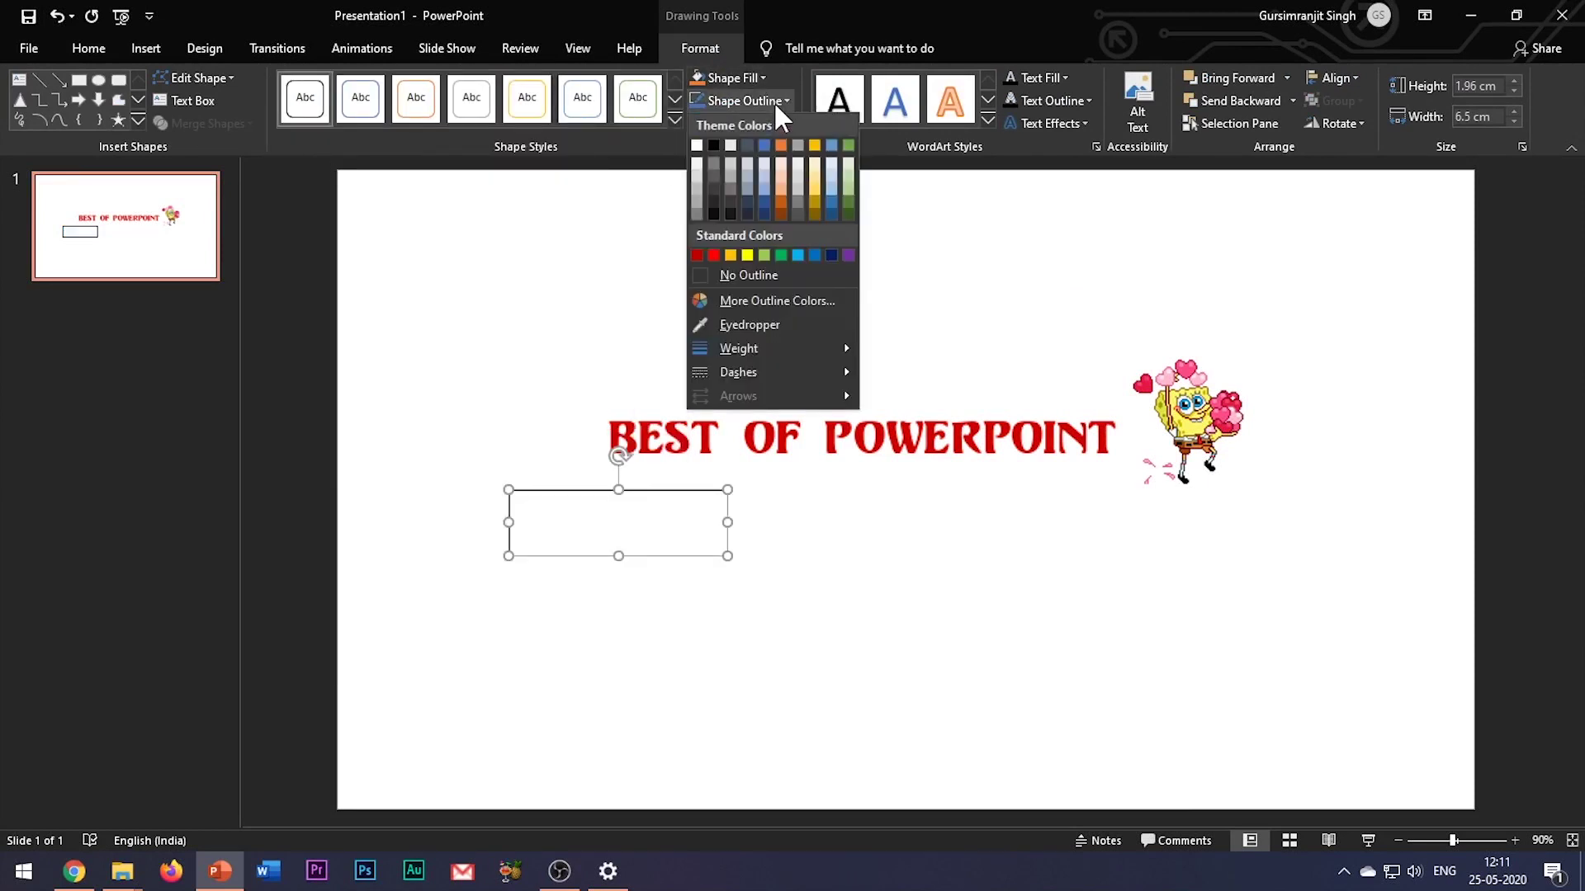
left_click(745, 274)
left_click(838, 658)
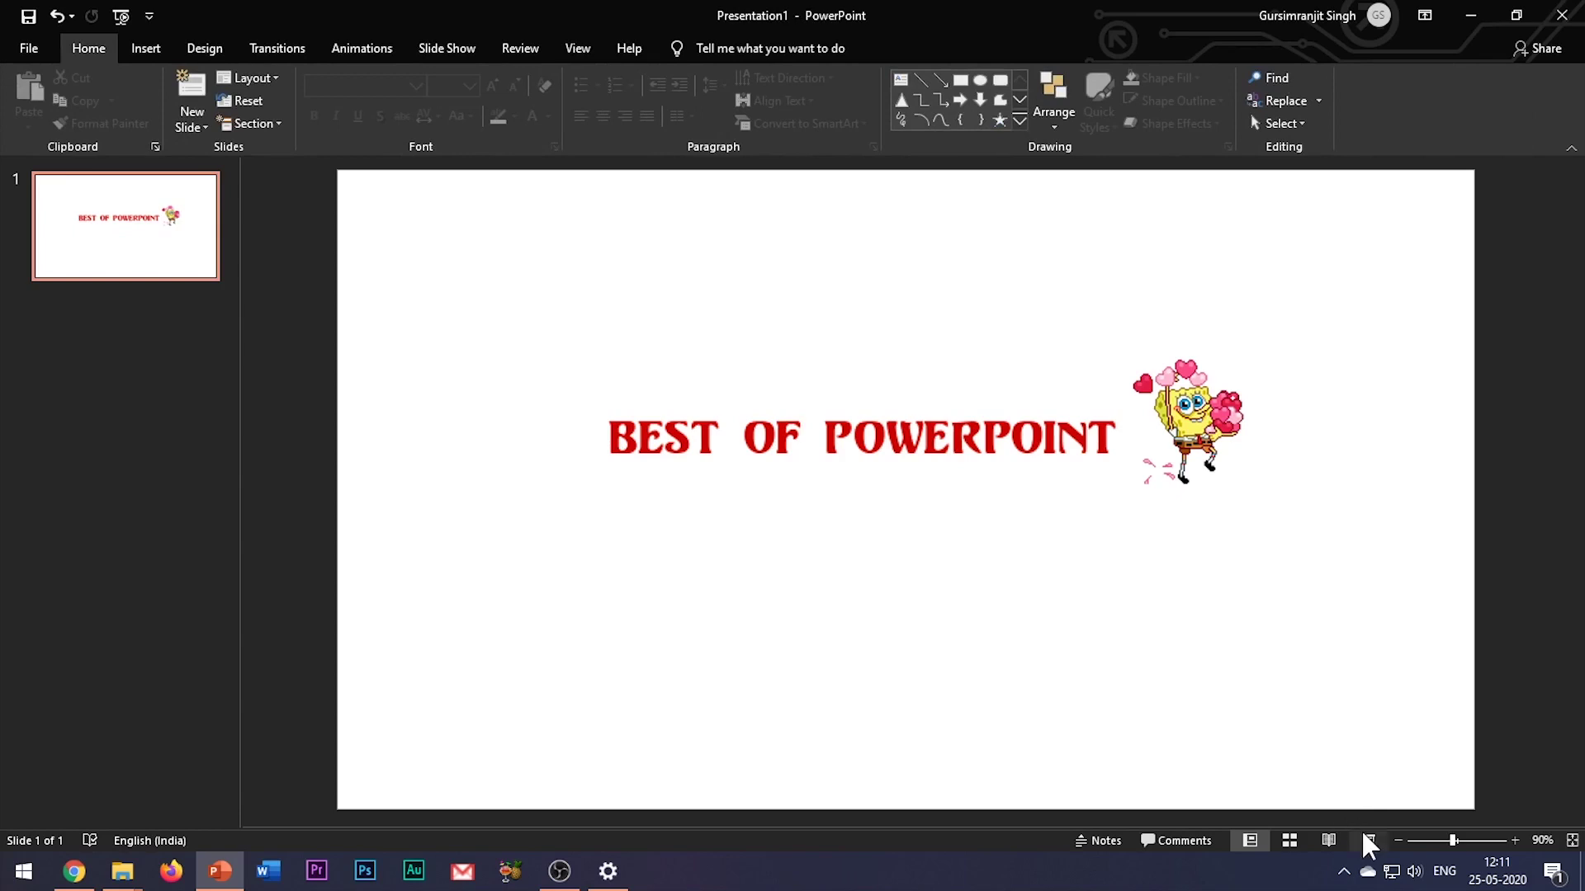
left_click(1369, 840)
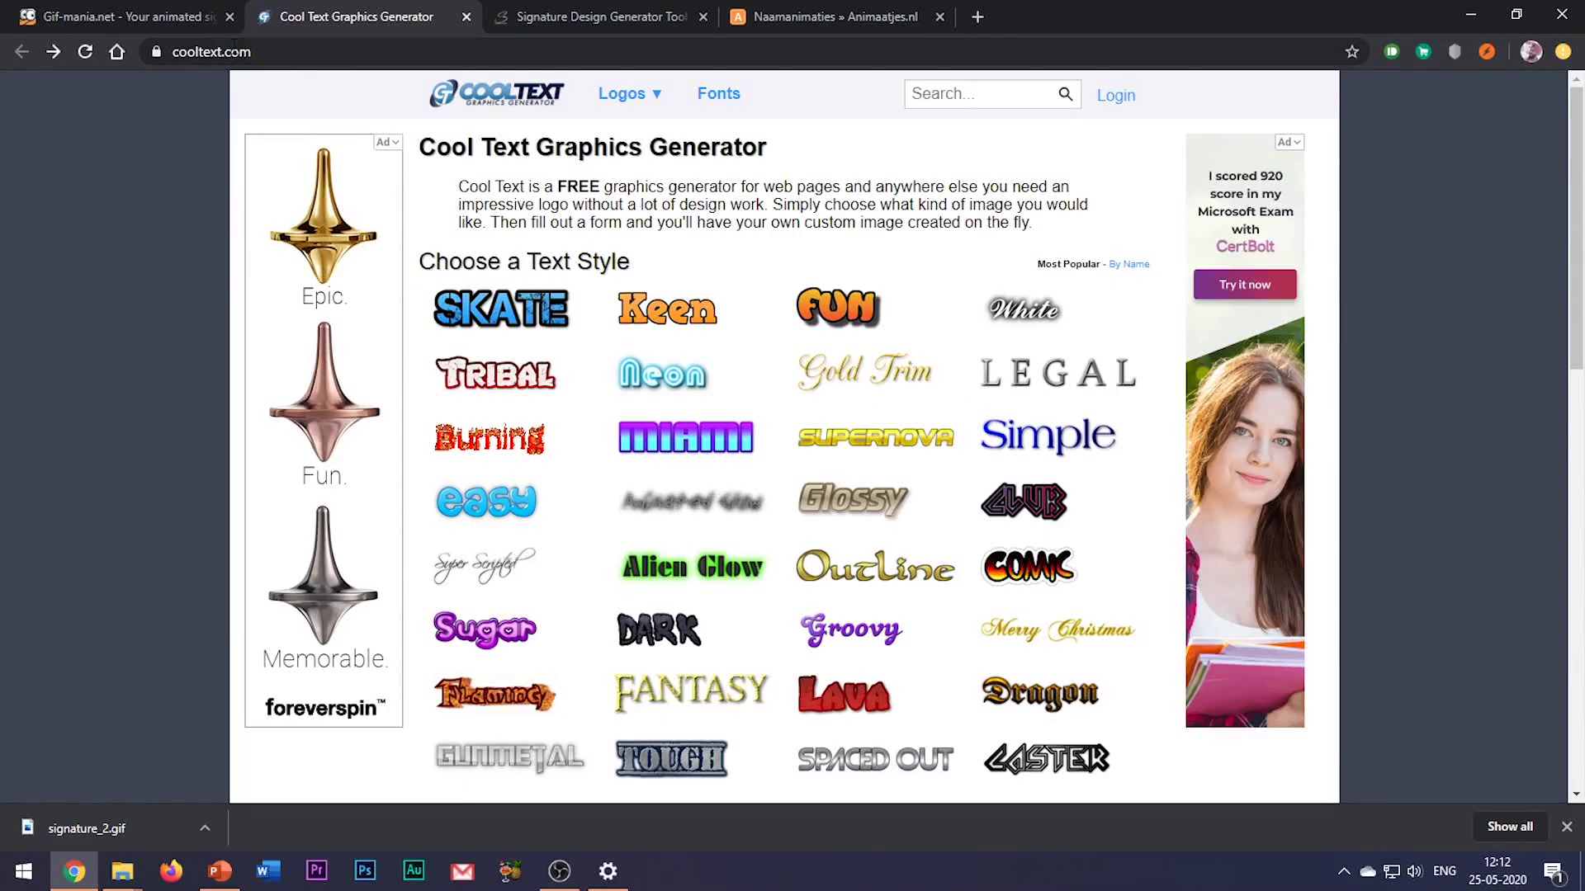
Leave the slide show and bring up the cooltext.com tab in Chrome.
left_click(257, 51)
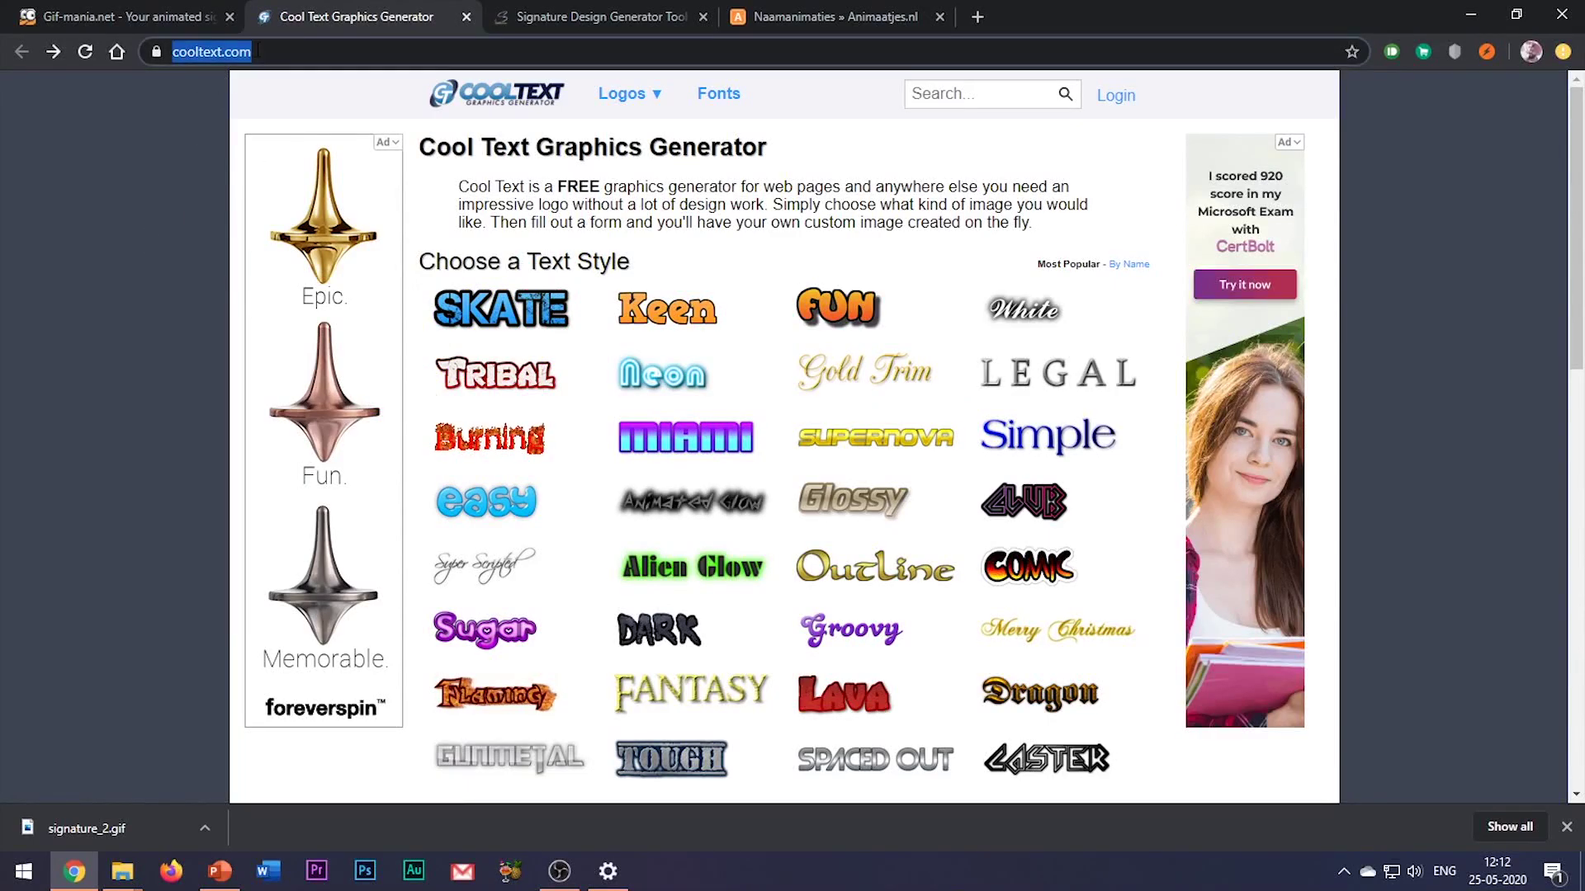
left_click(142, 256)
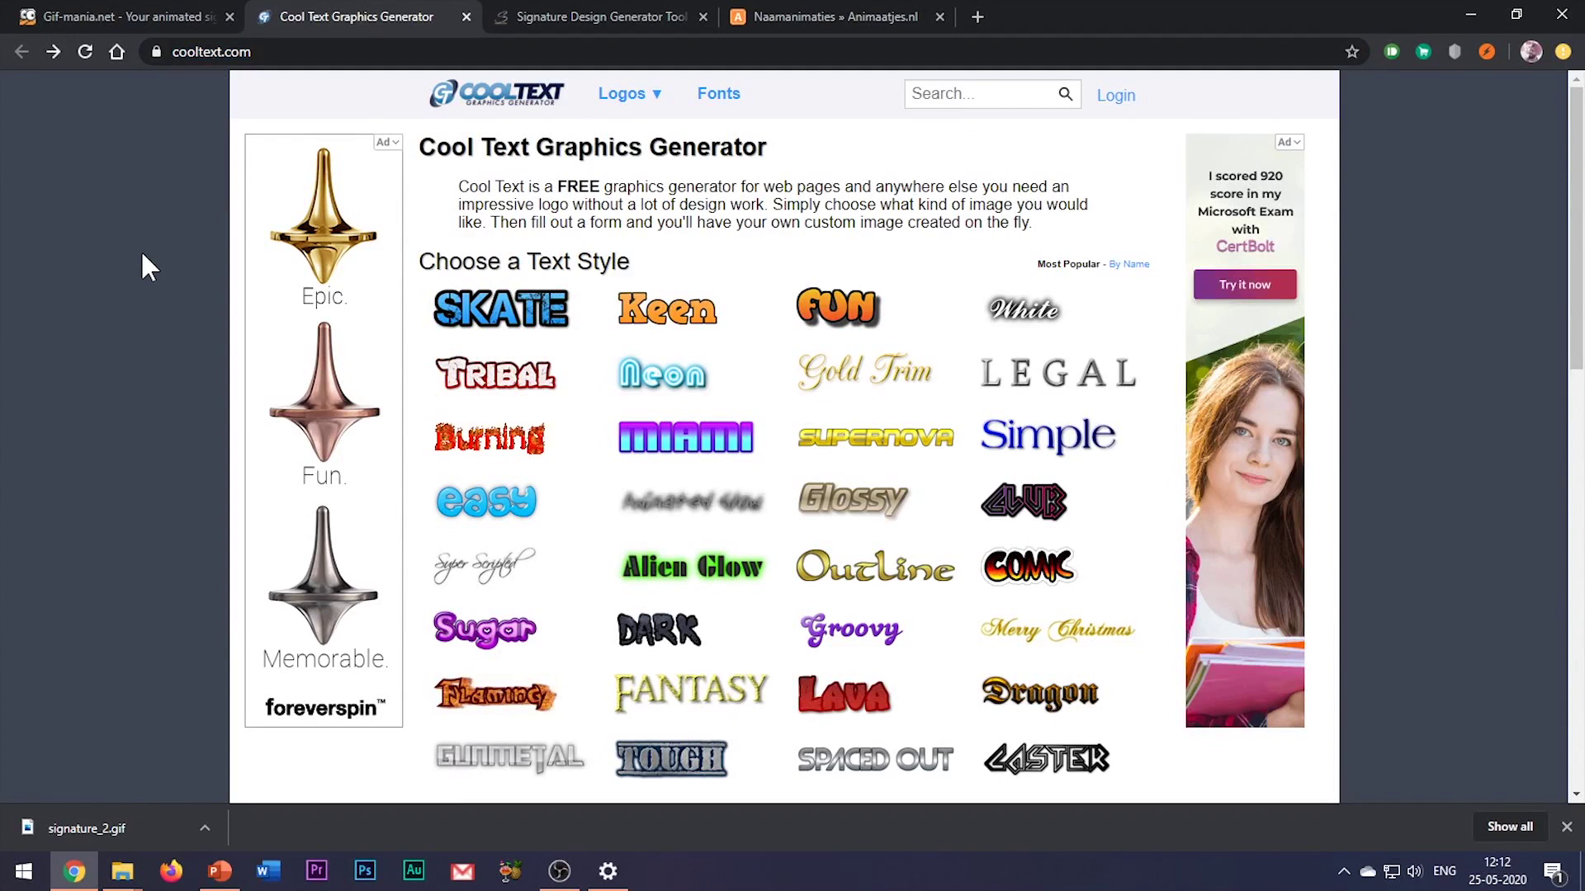
mouse_move(685, 438)
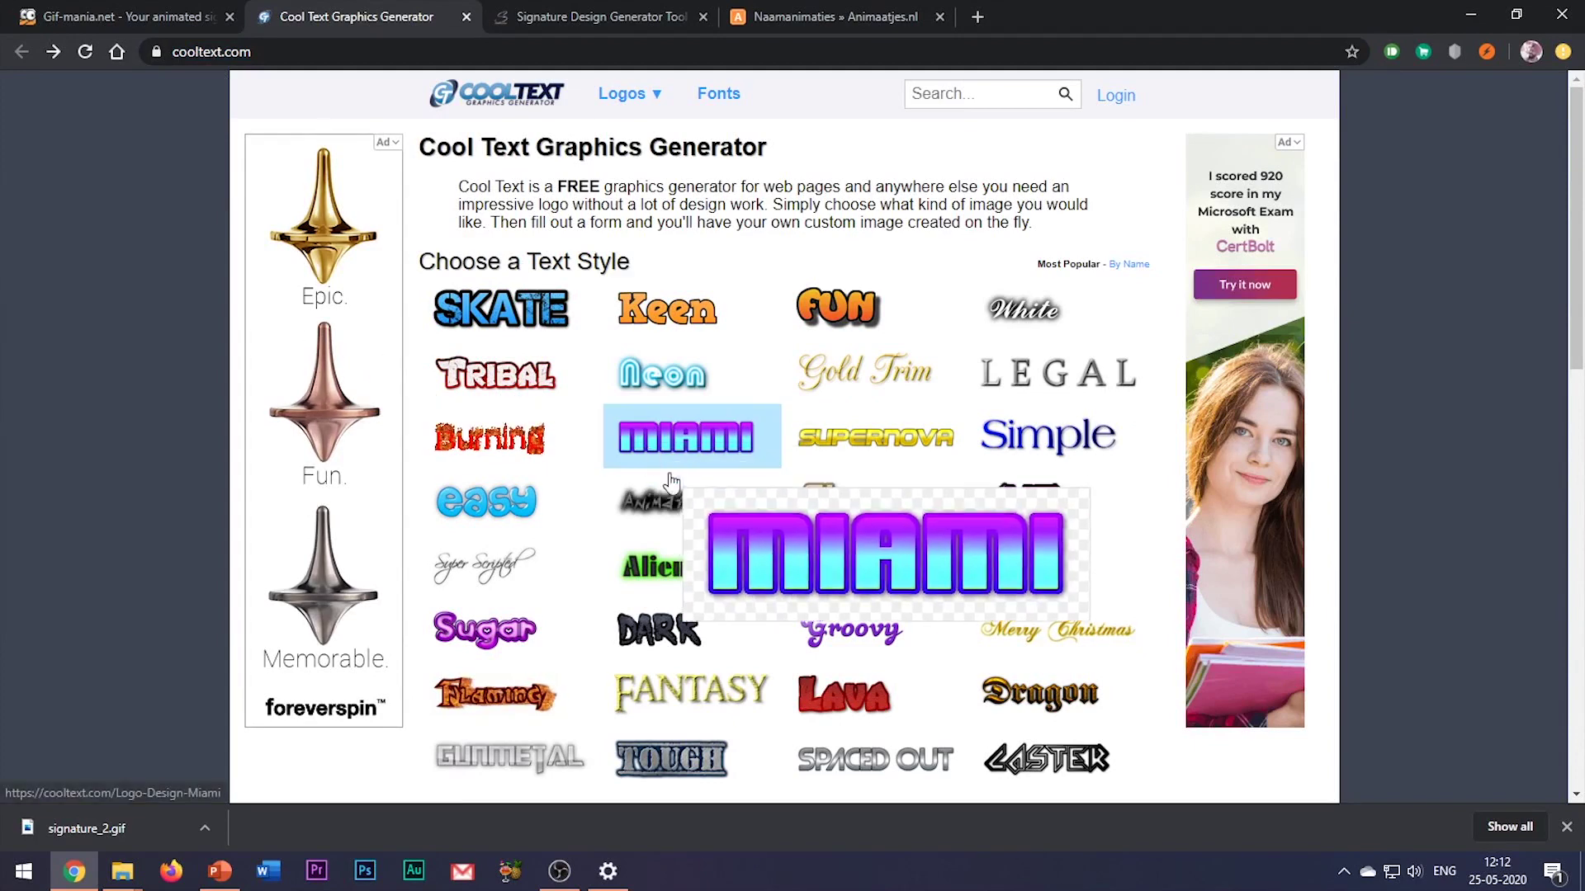
scroll(707, 527, "down", 3)
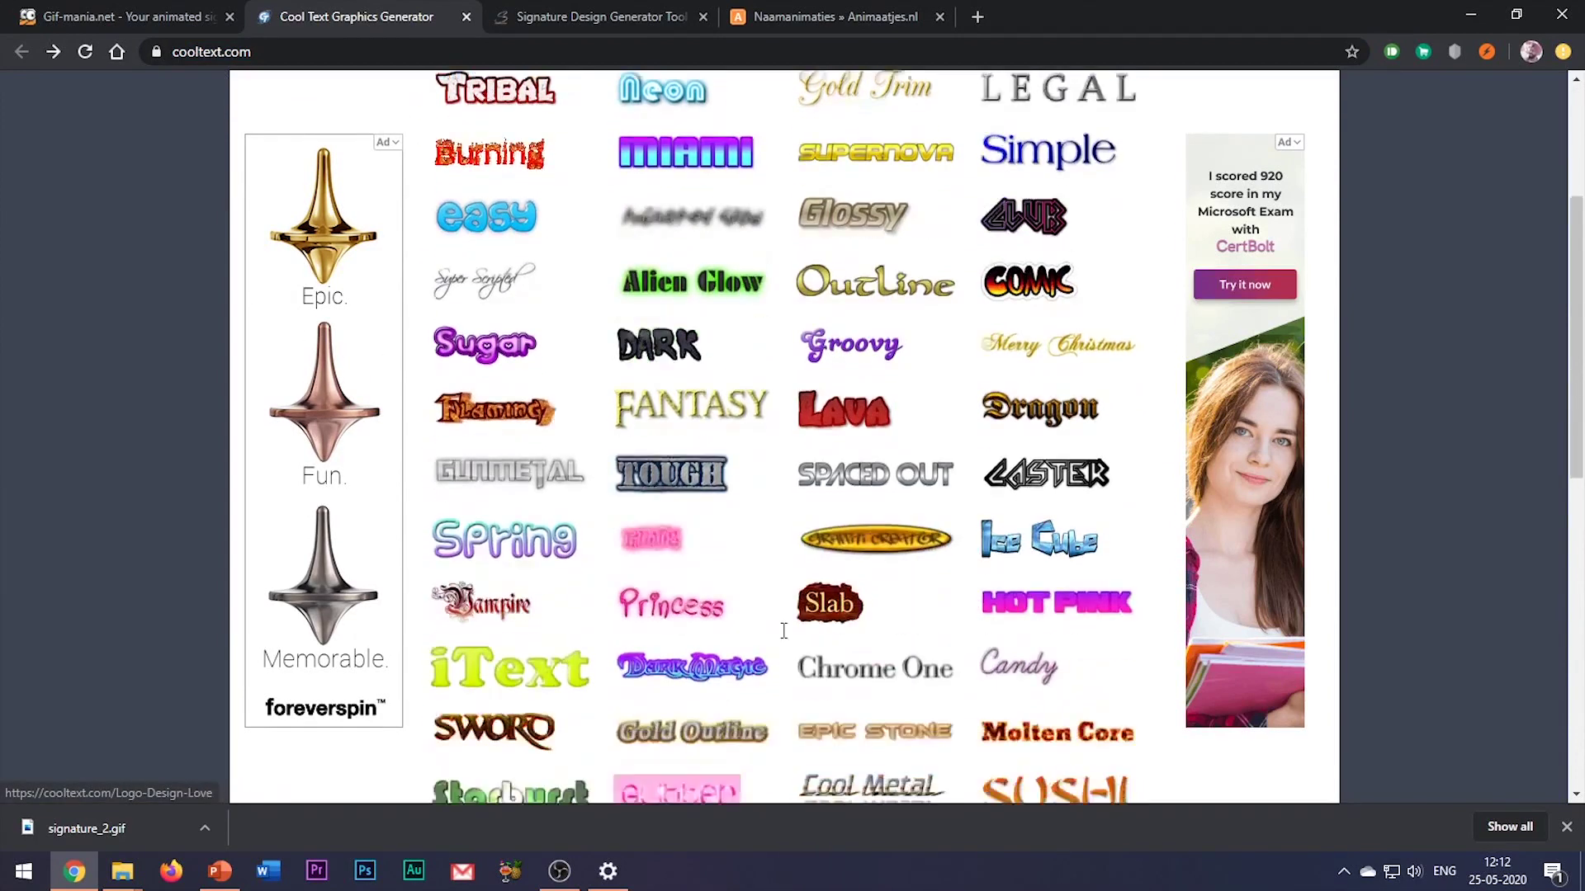
scroll(825, 627, "down", 2)
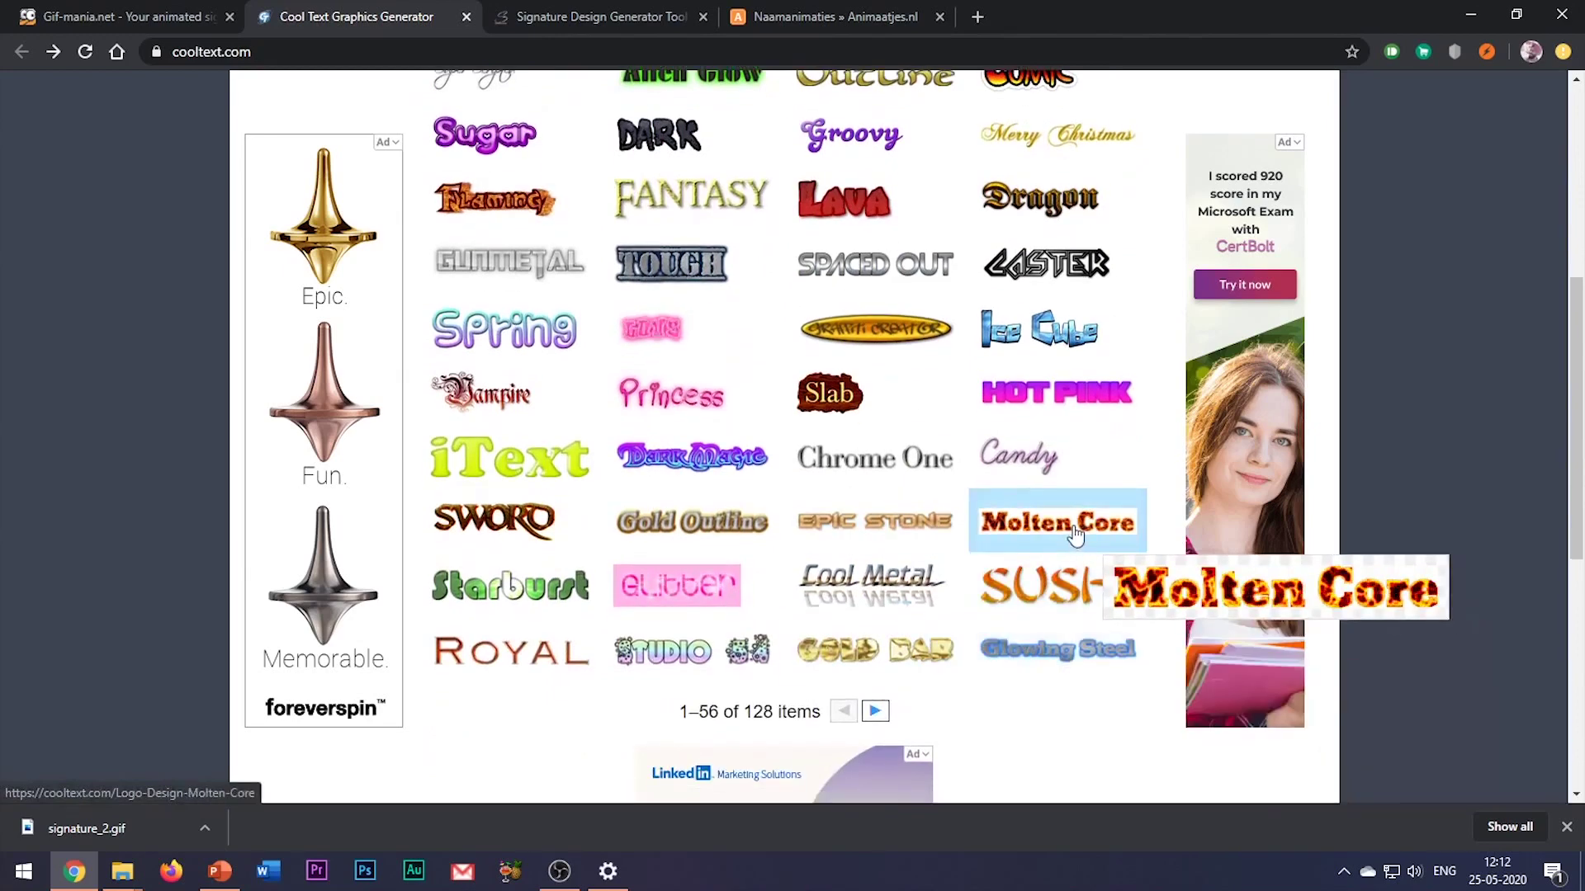
Create a Molten Core logo reading BEST OF POWERPOINT at text size 110.
left_click(1075, 535)
type("BEST OF ")
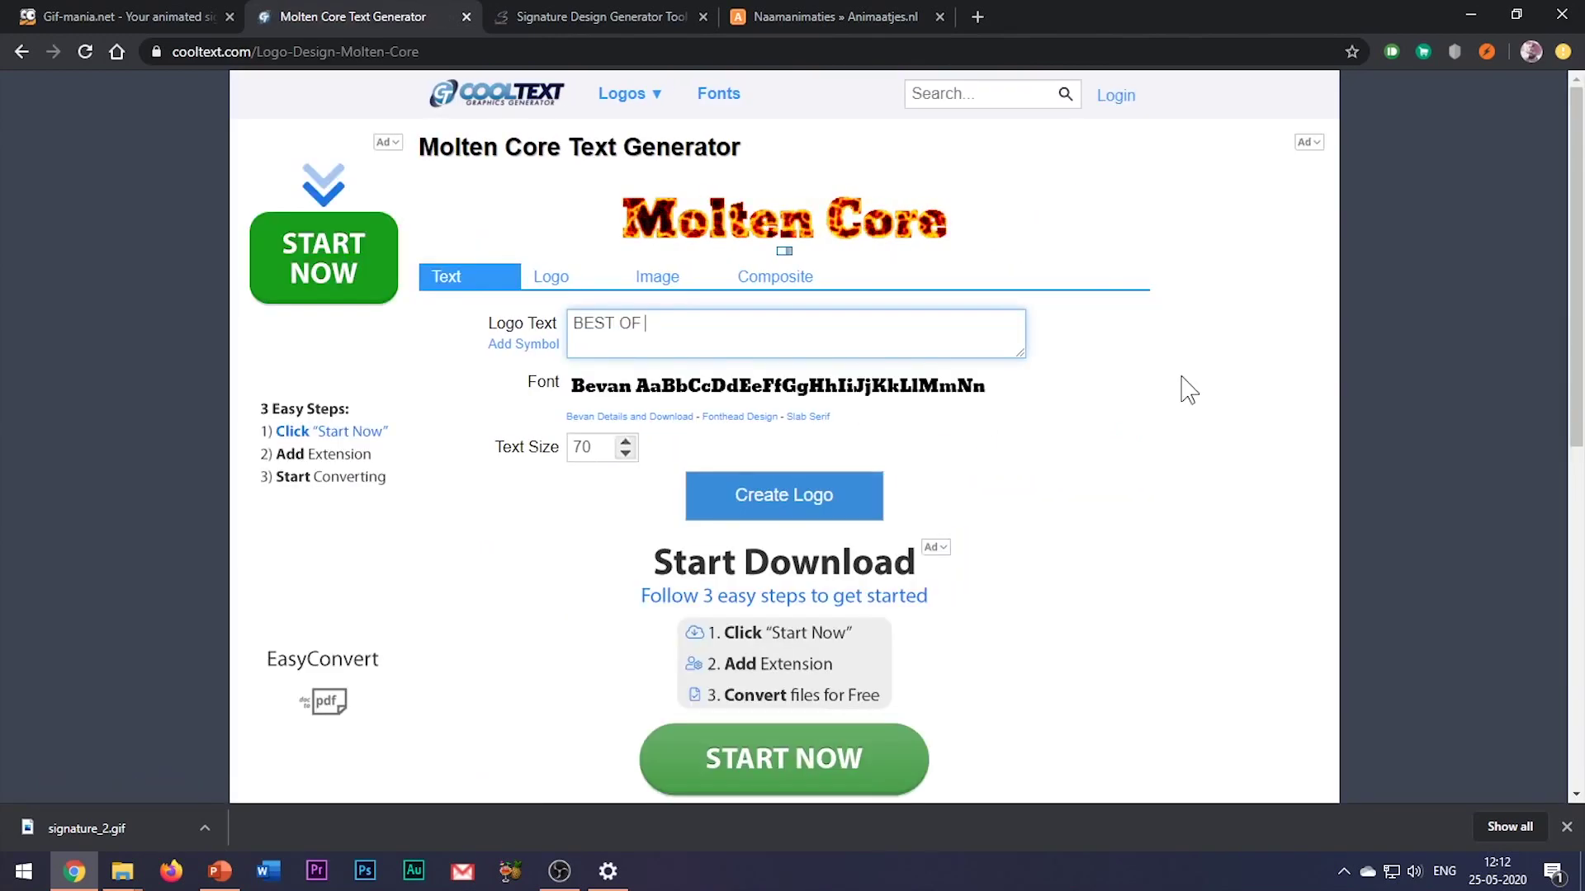
type("POWERPOINT")
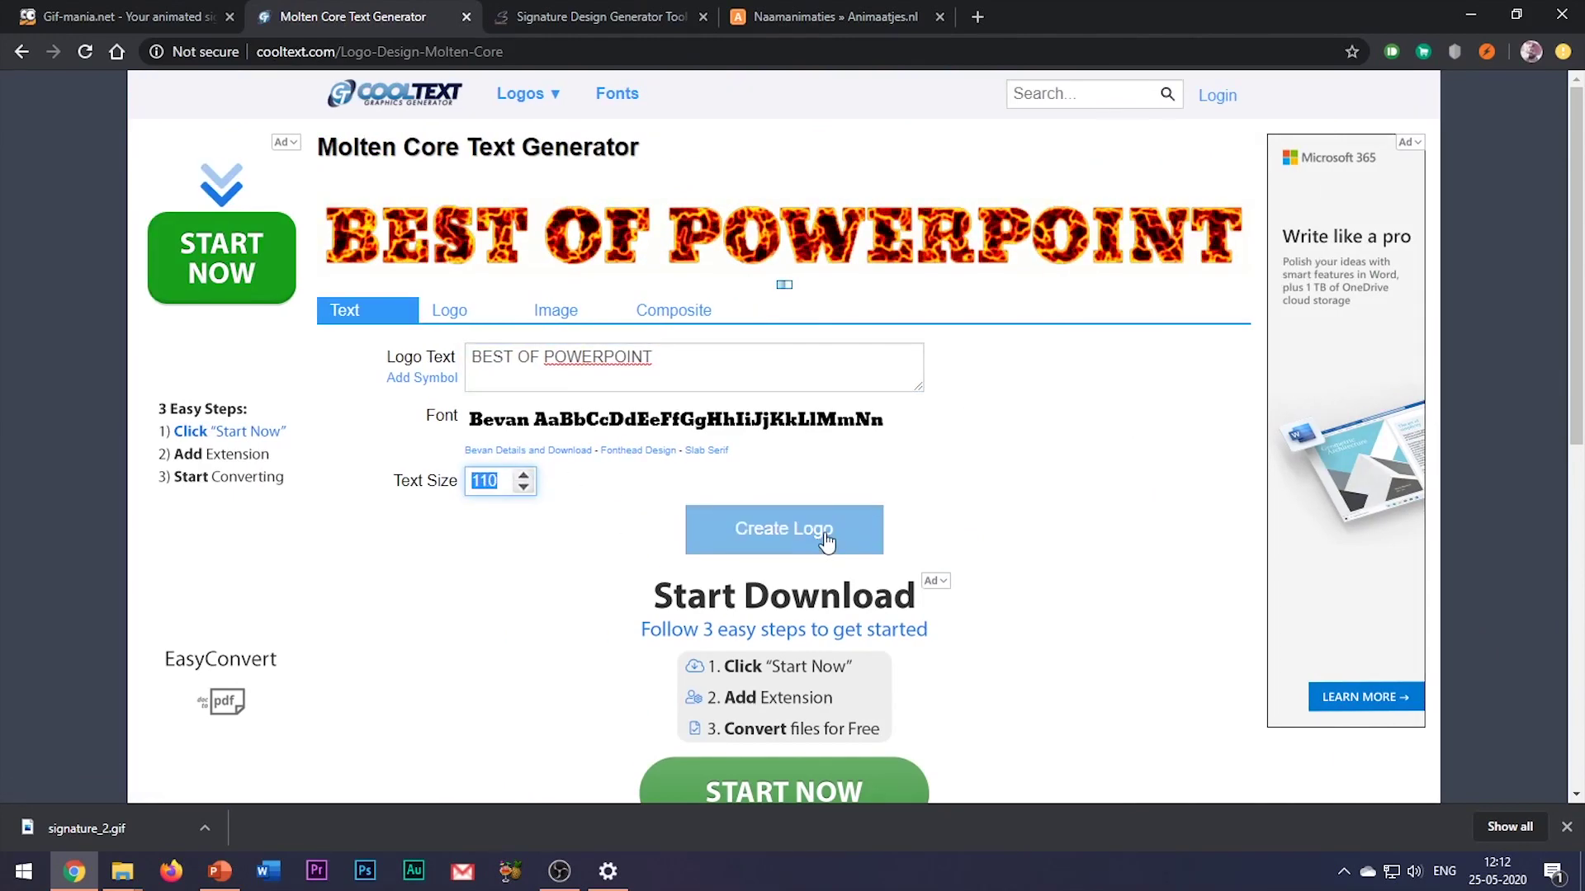
left_click(813, 532)
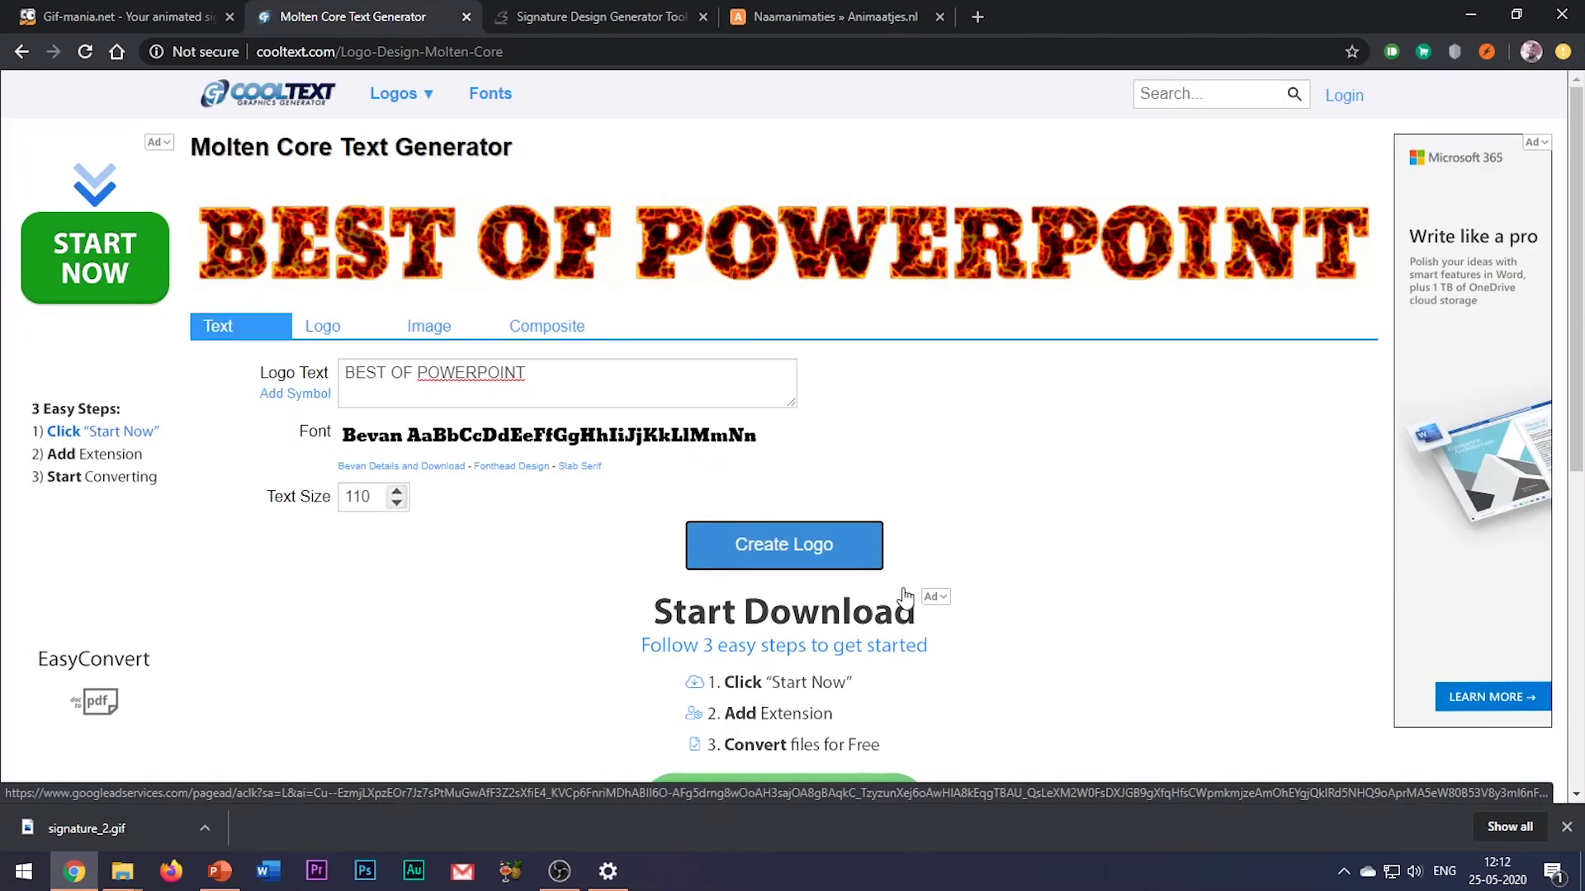
Save the fiery logo image as a GIF on the Desktop.
scroll(485, 549, "down", 5)
scroll(487, 548, "up", 5)
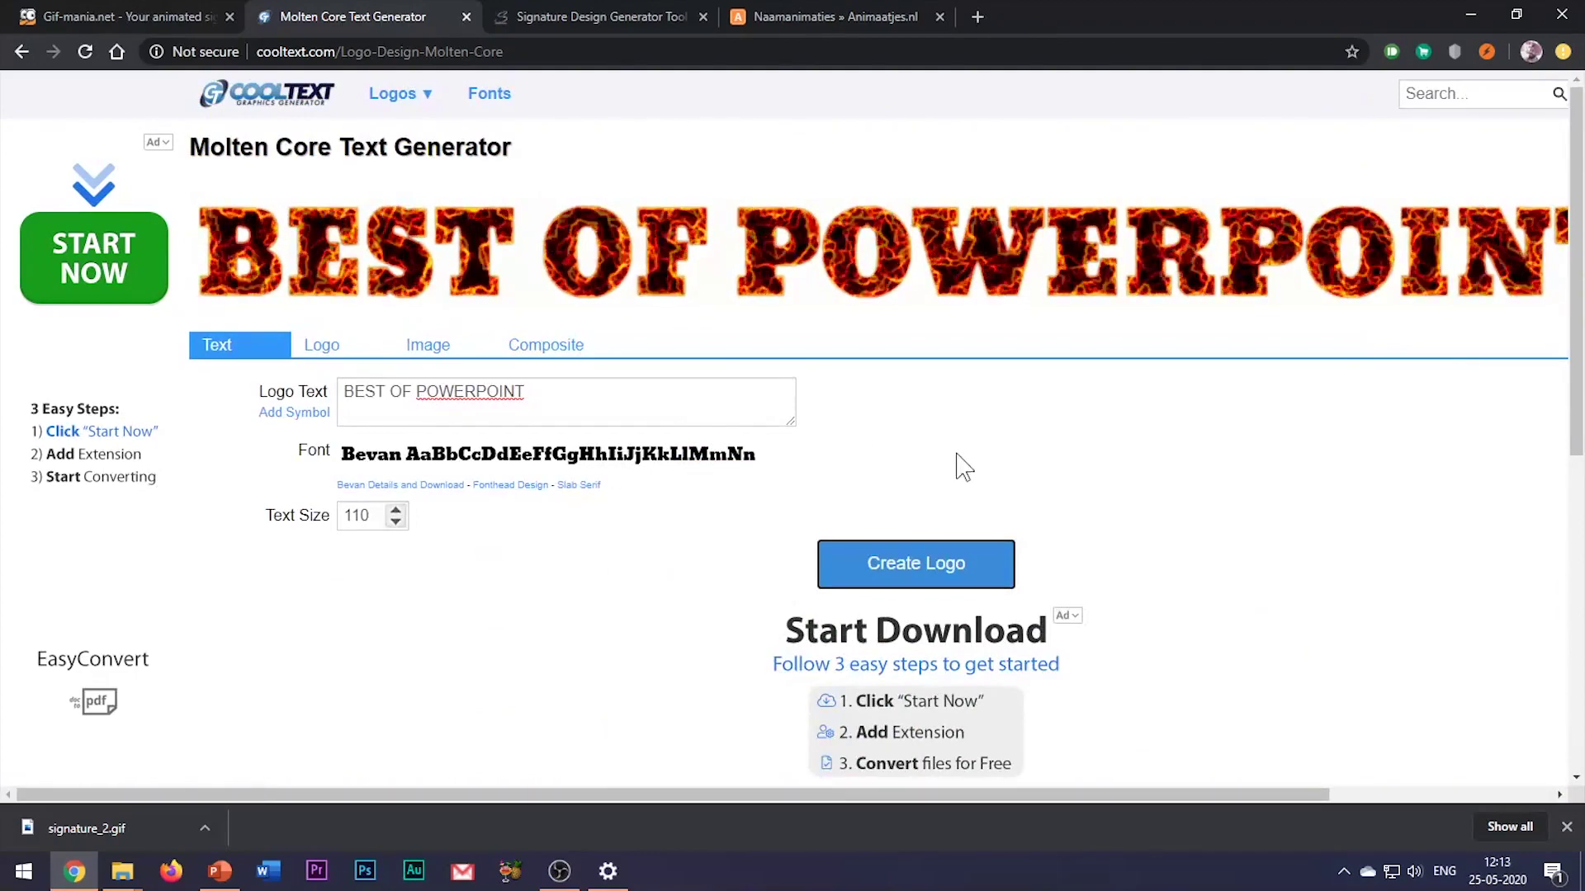
right_click(716, 258)
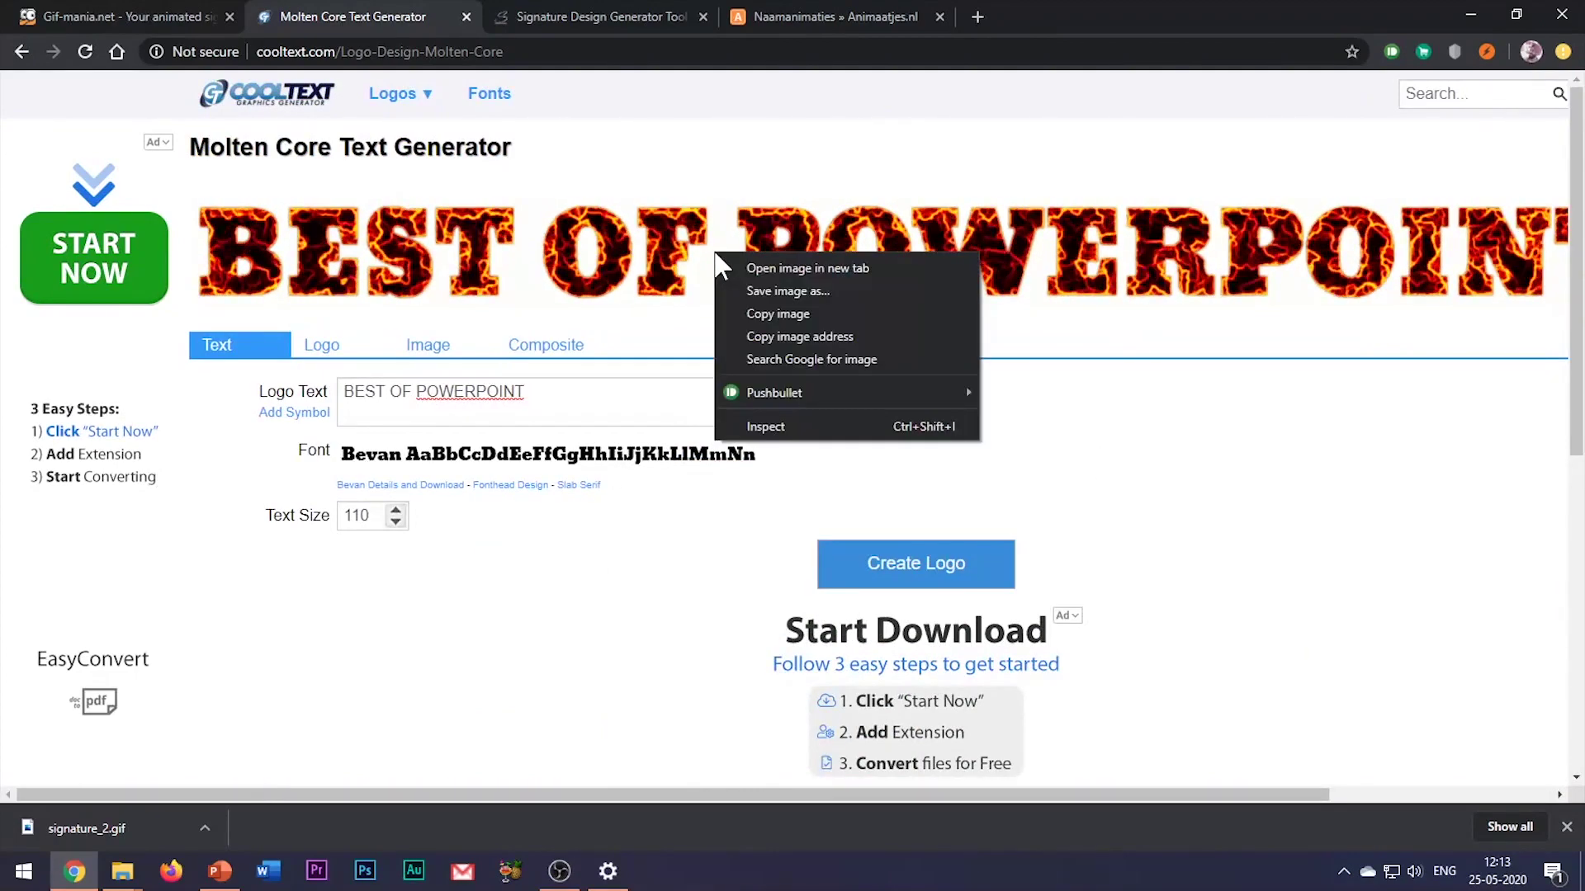
left_click(770, 293)
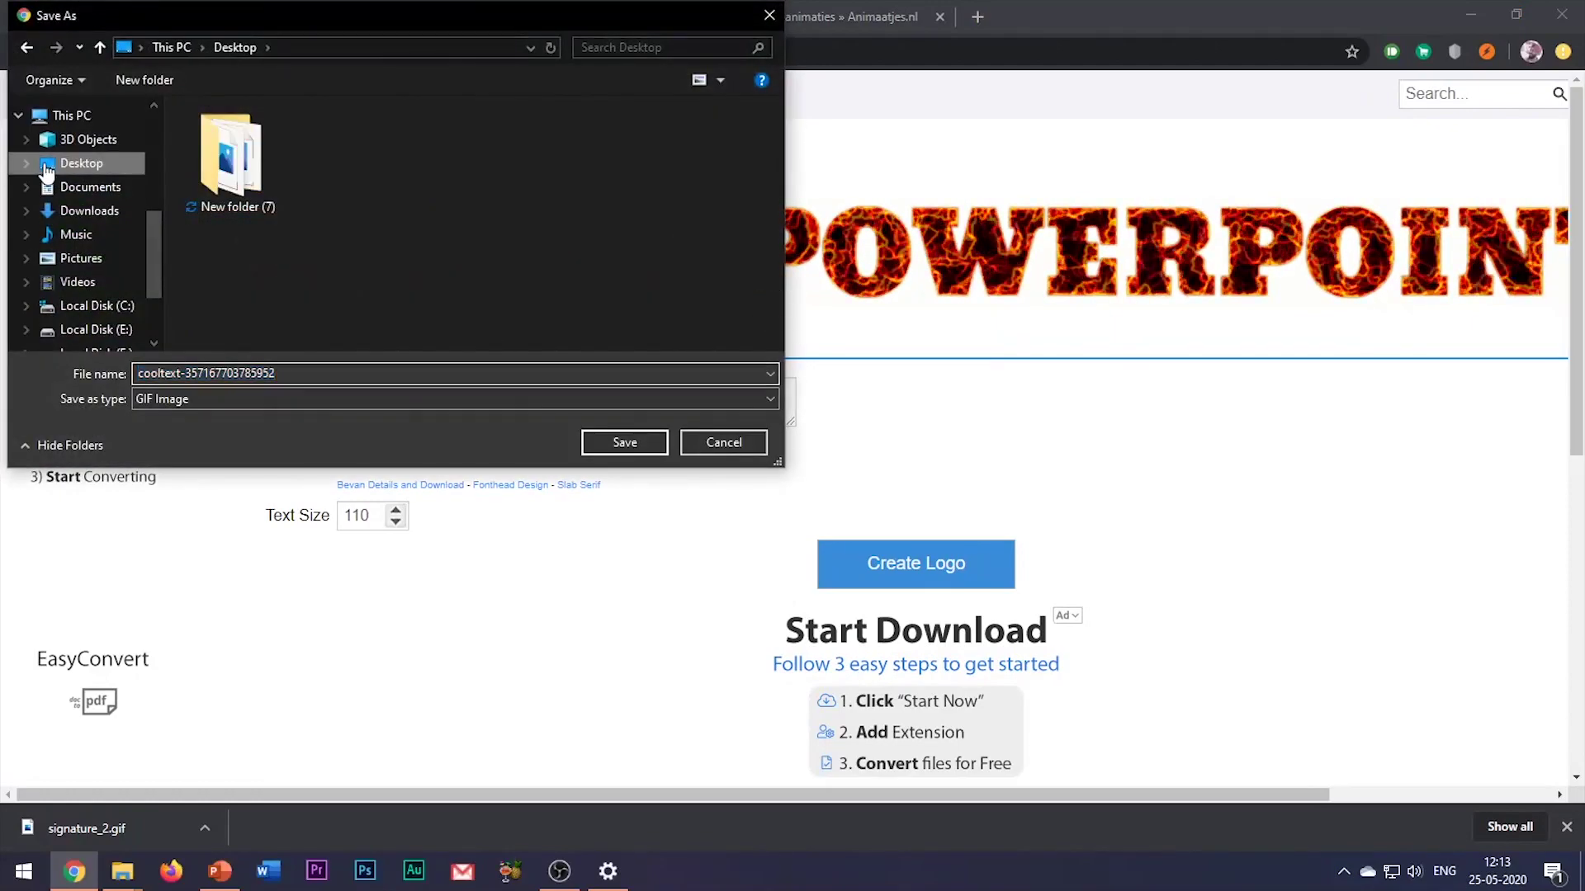
left_click(593, 446)
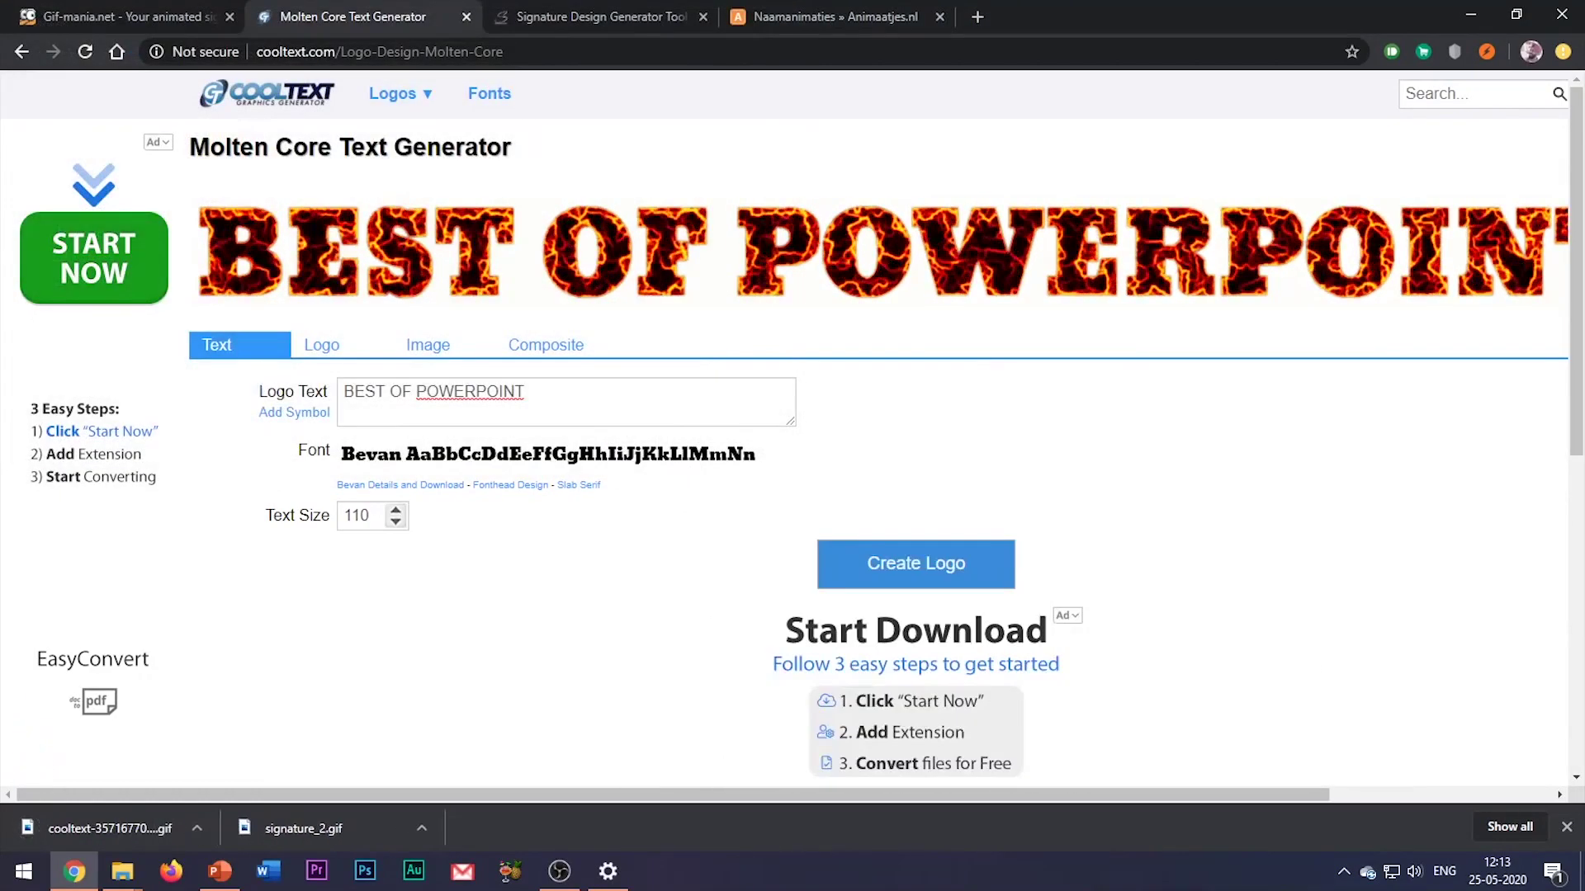
left_click(1580, 871)
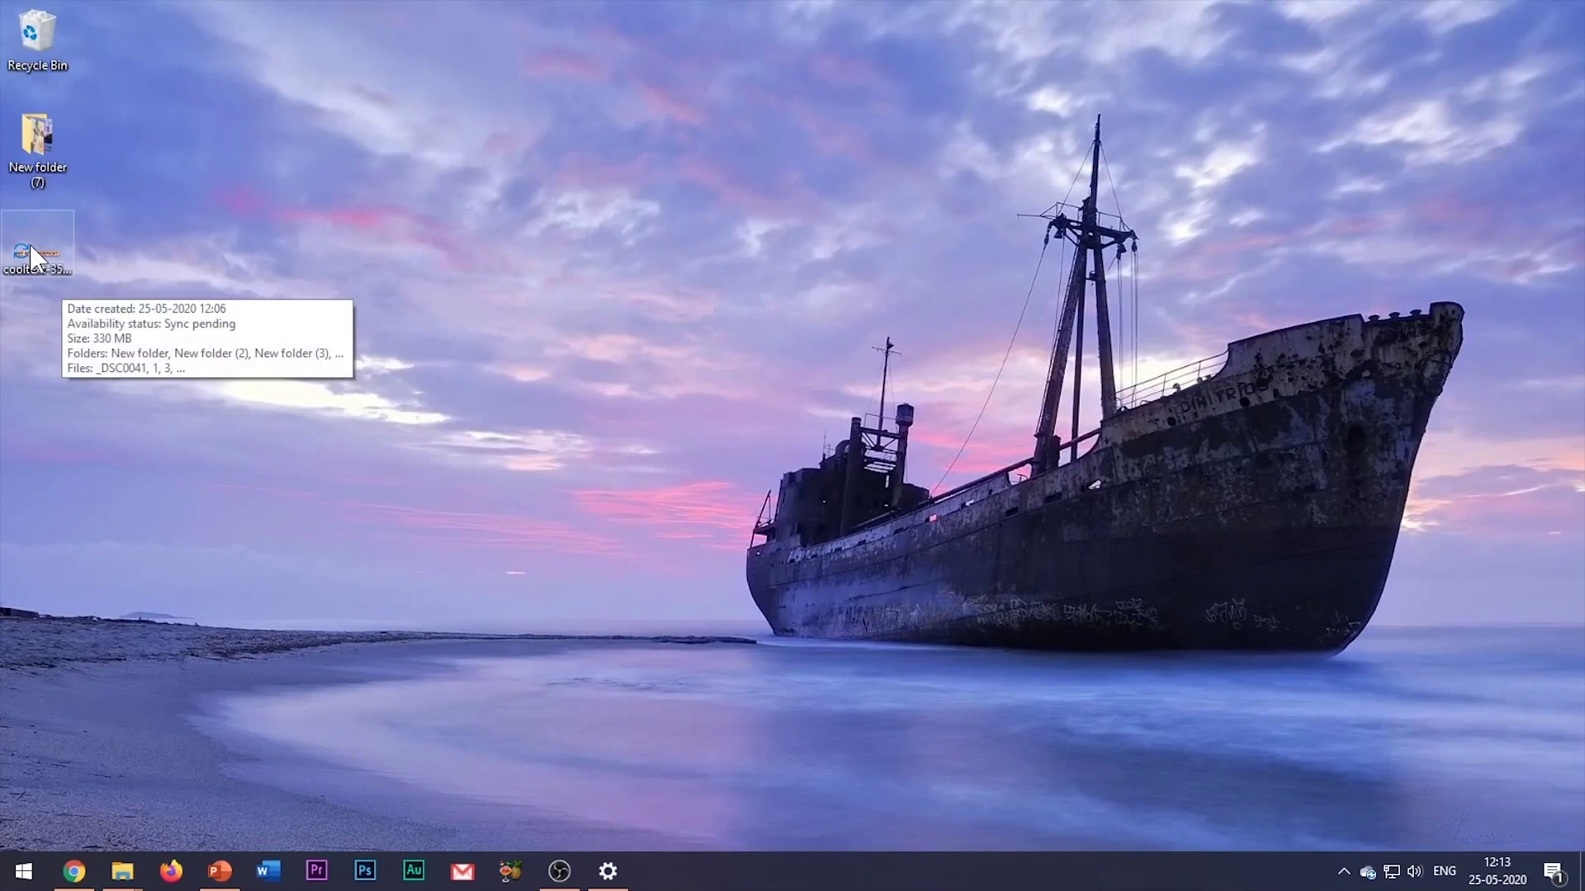
Add a second slide and drag the saved cooltext GIF from the desktop onto it.
left_click(219, 871)
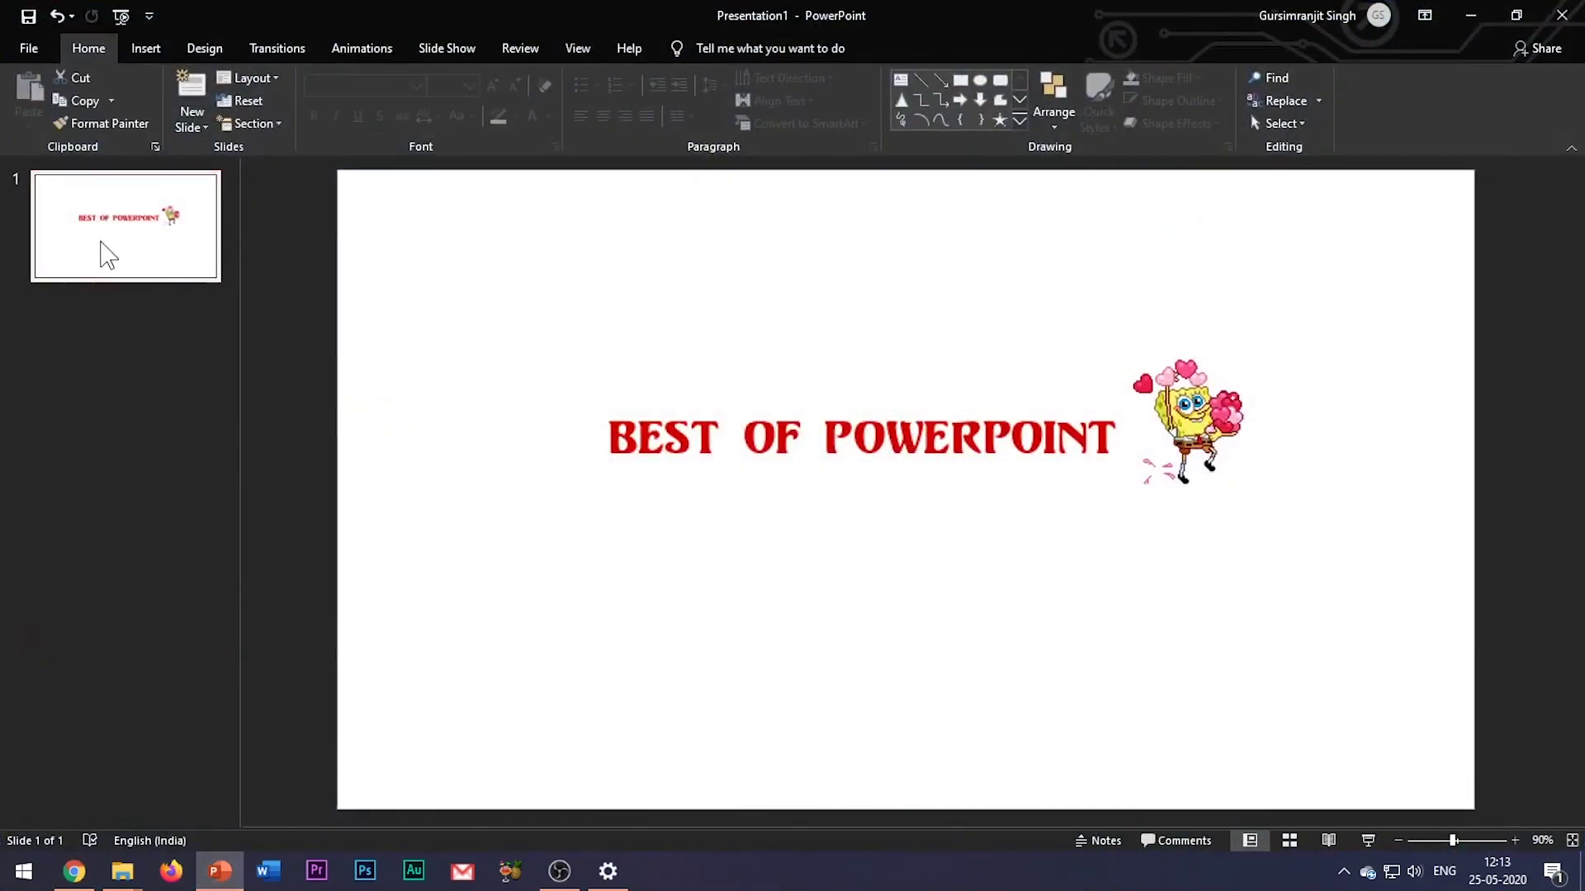
key("Return")
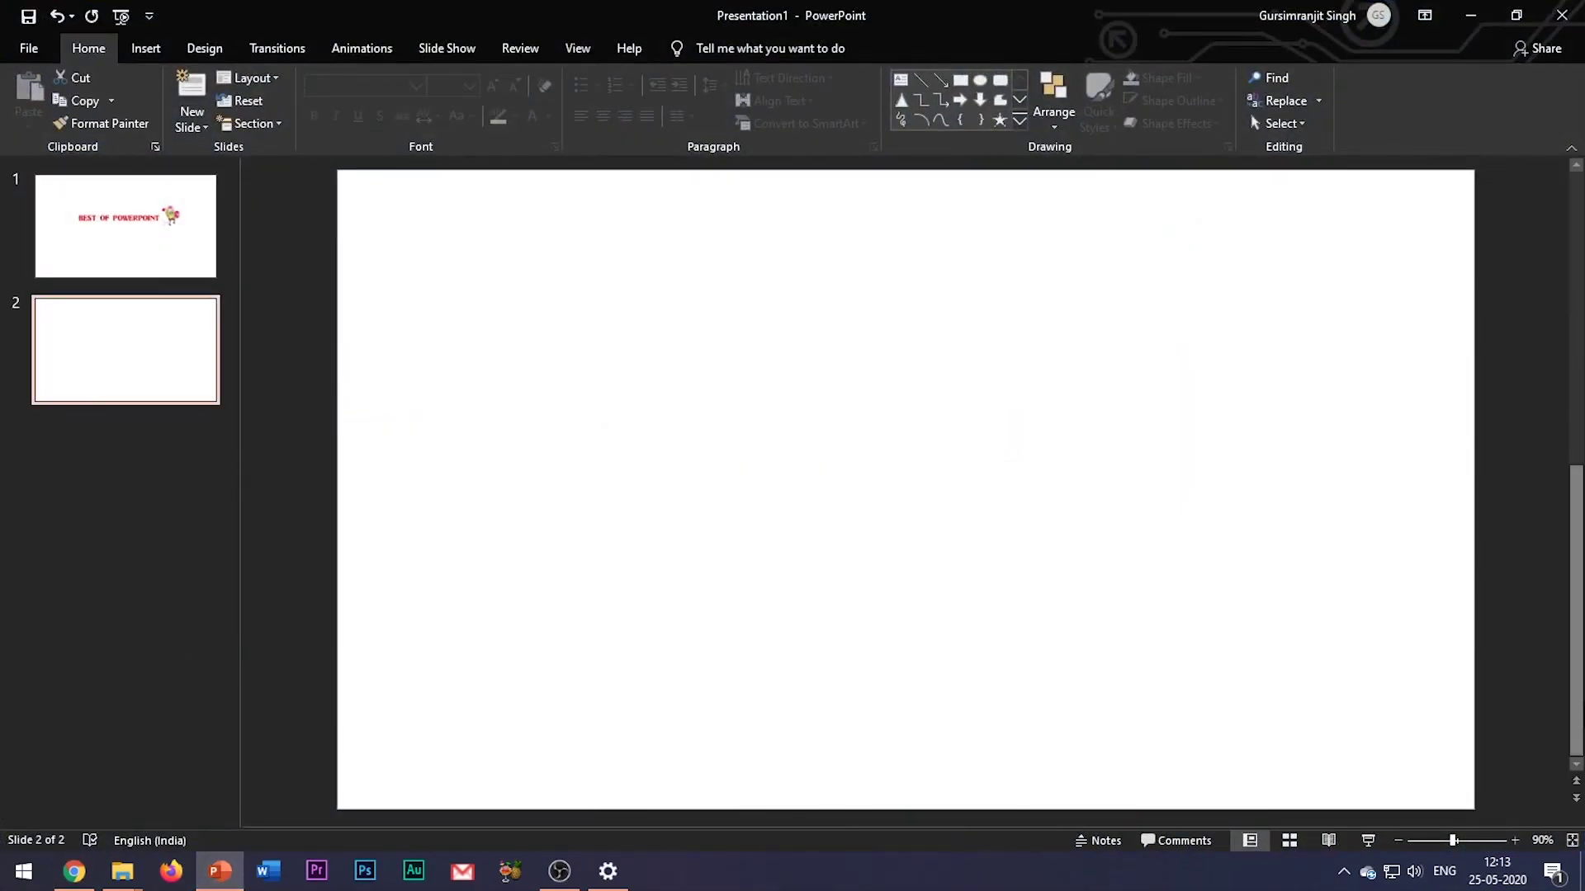
left_click(1579, 871)
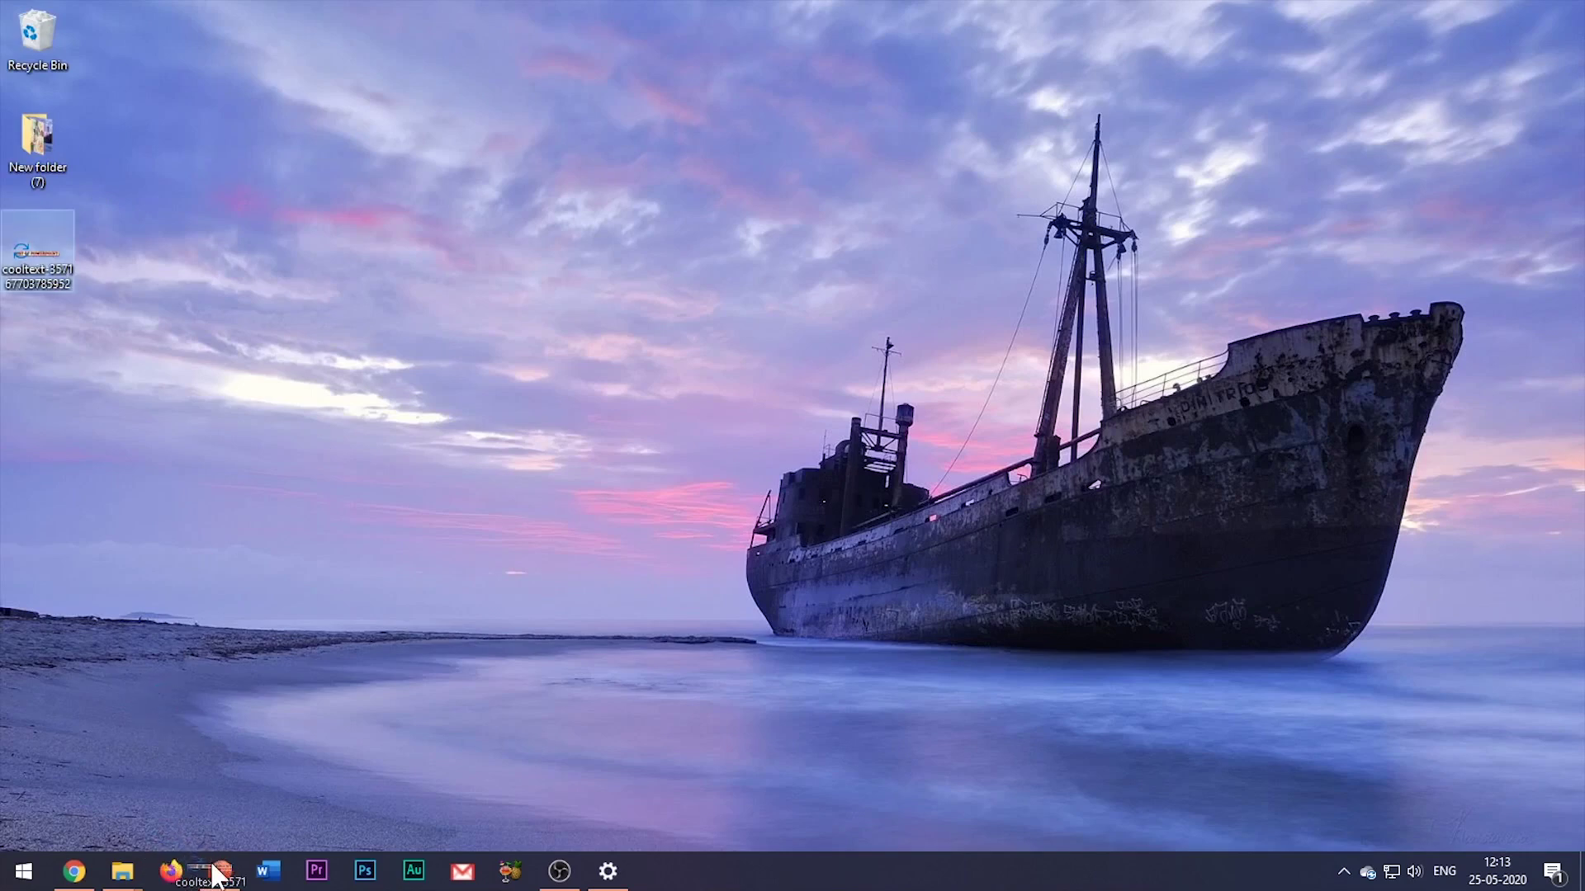
left_click_drag(216, 875, 612, 462)
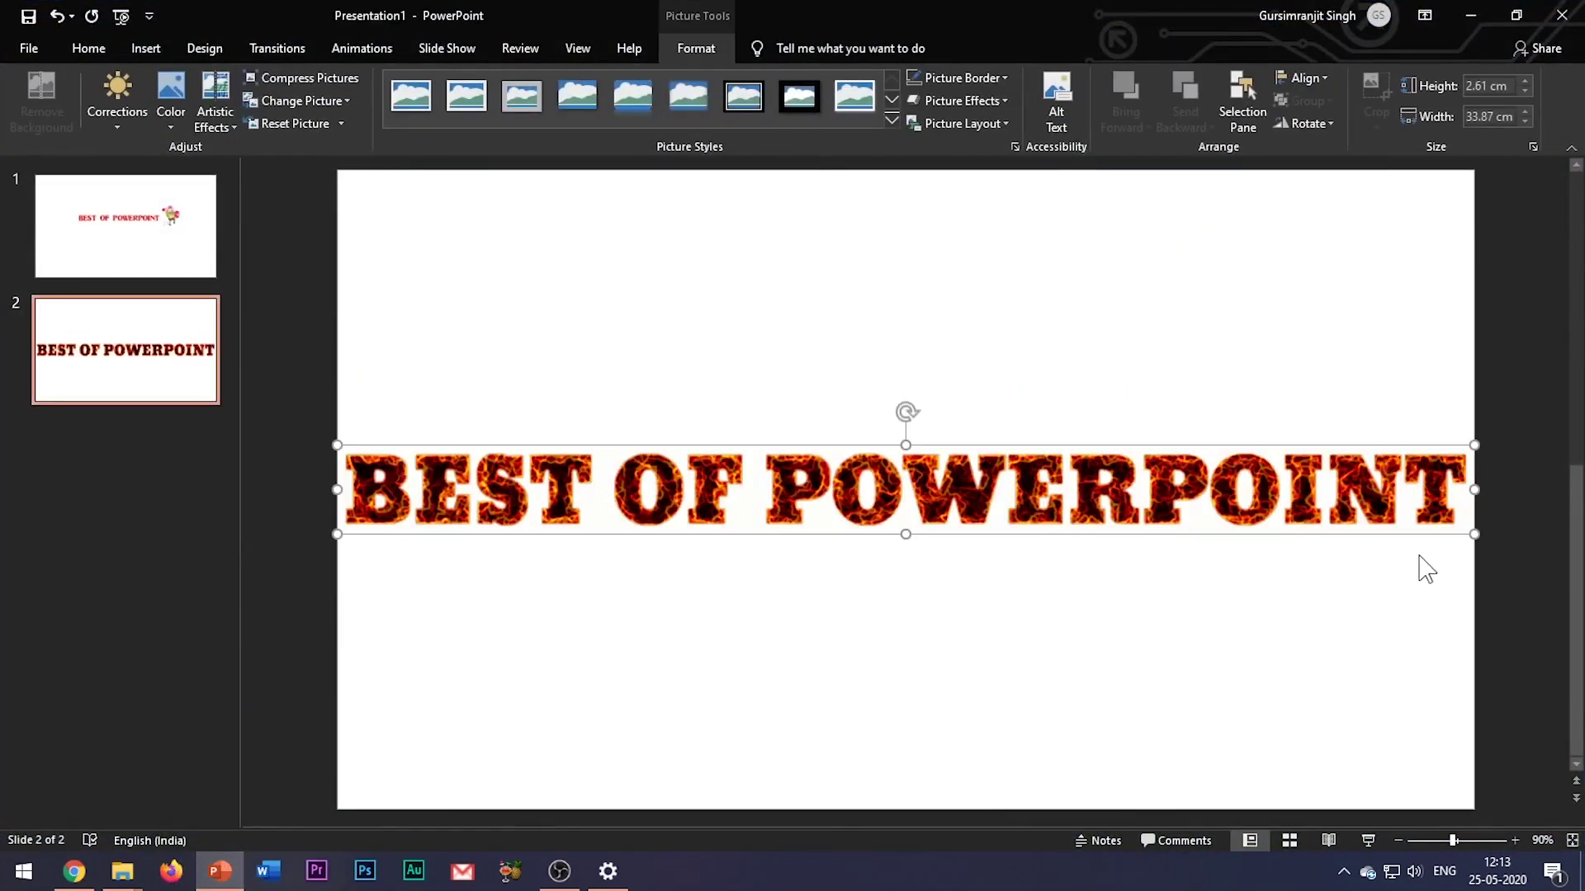
Shrink and centre the fiery logo, then play slide 2 as a slide show.
left_click_drag(1471, 532, 1370, 508)
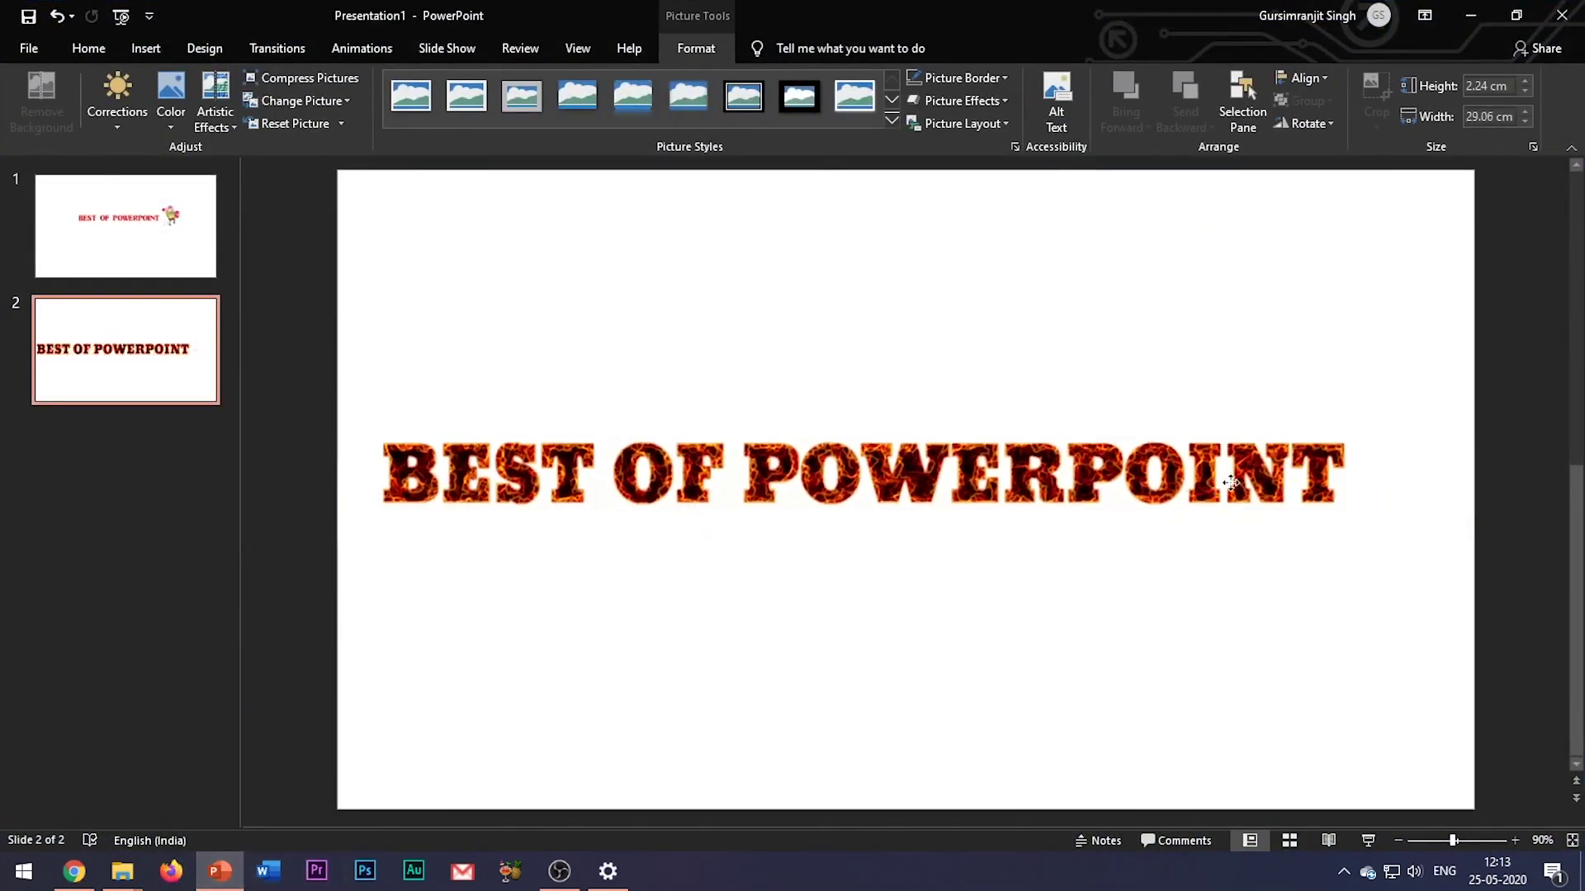
left_click_drag(1231, 483, 1302, 467)
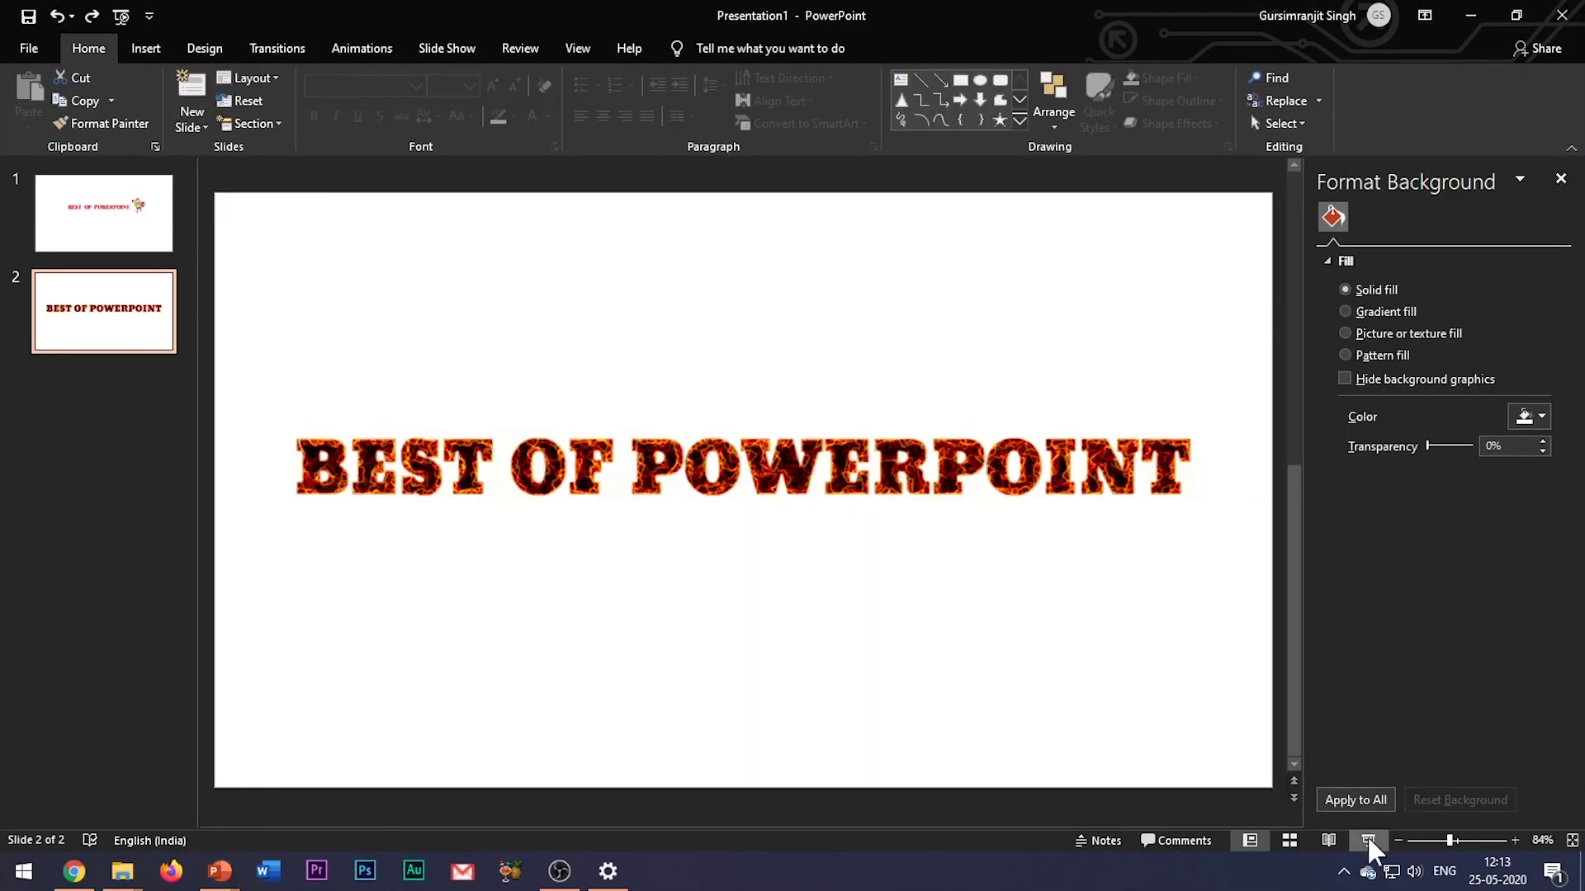
left_click(1367, 840)
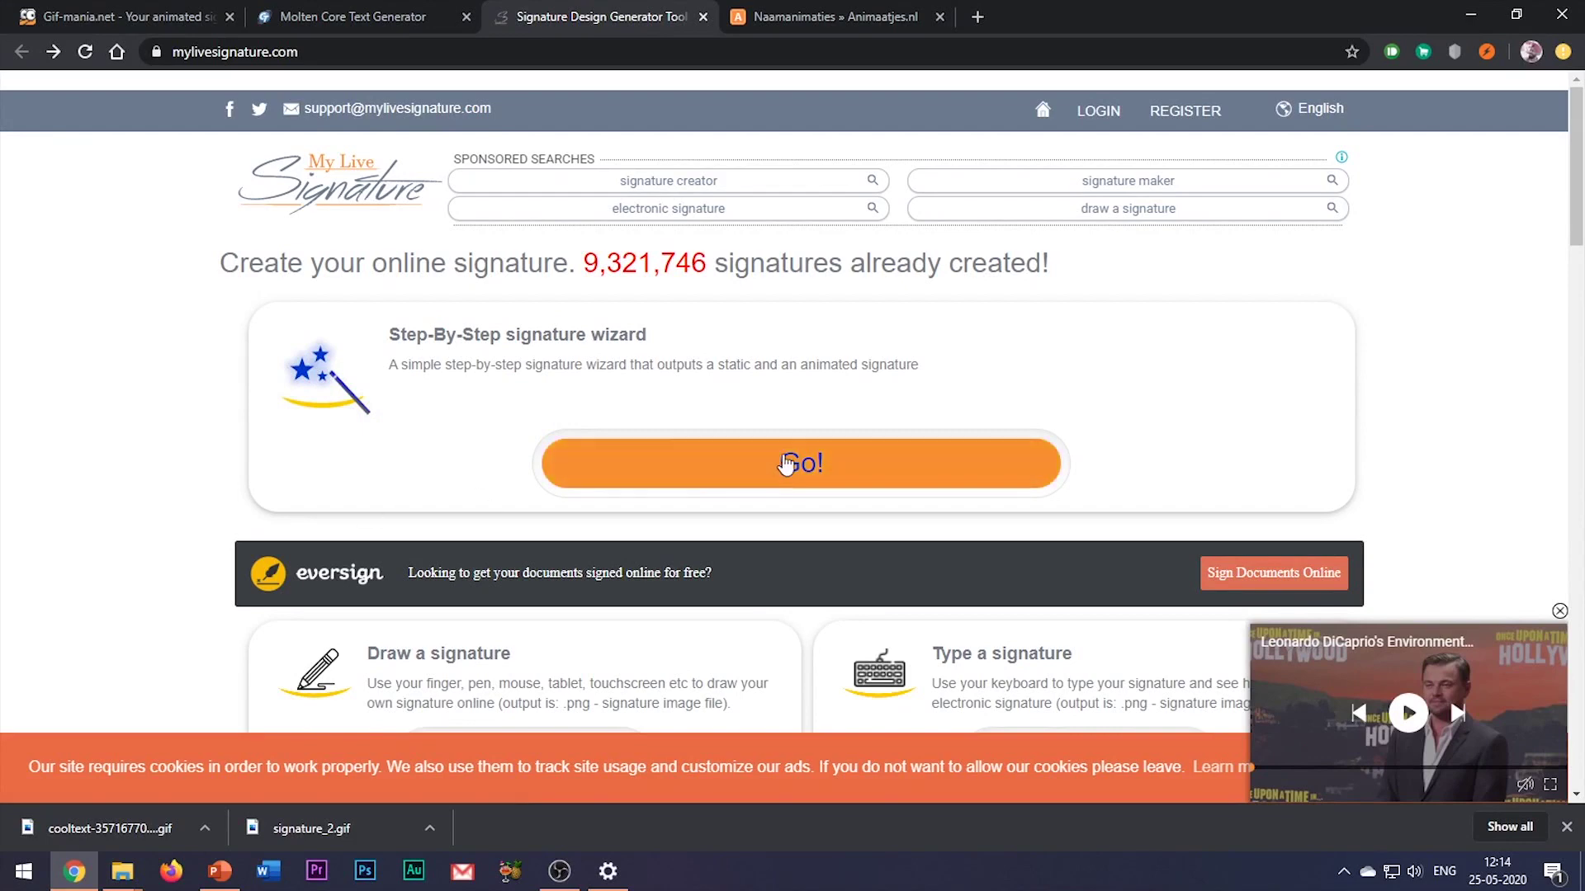
Start the signature wizard with the text 'BEST OF POWERPOINT'.
left_click(785, 460)
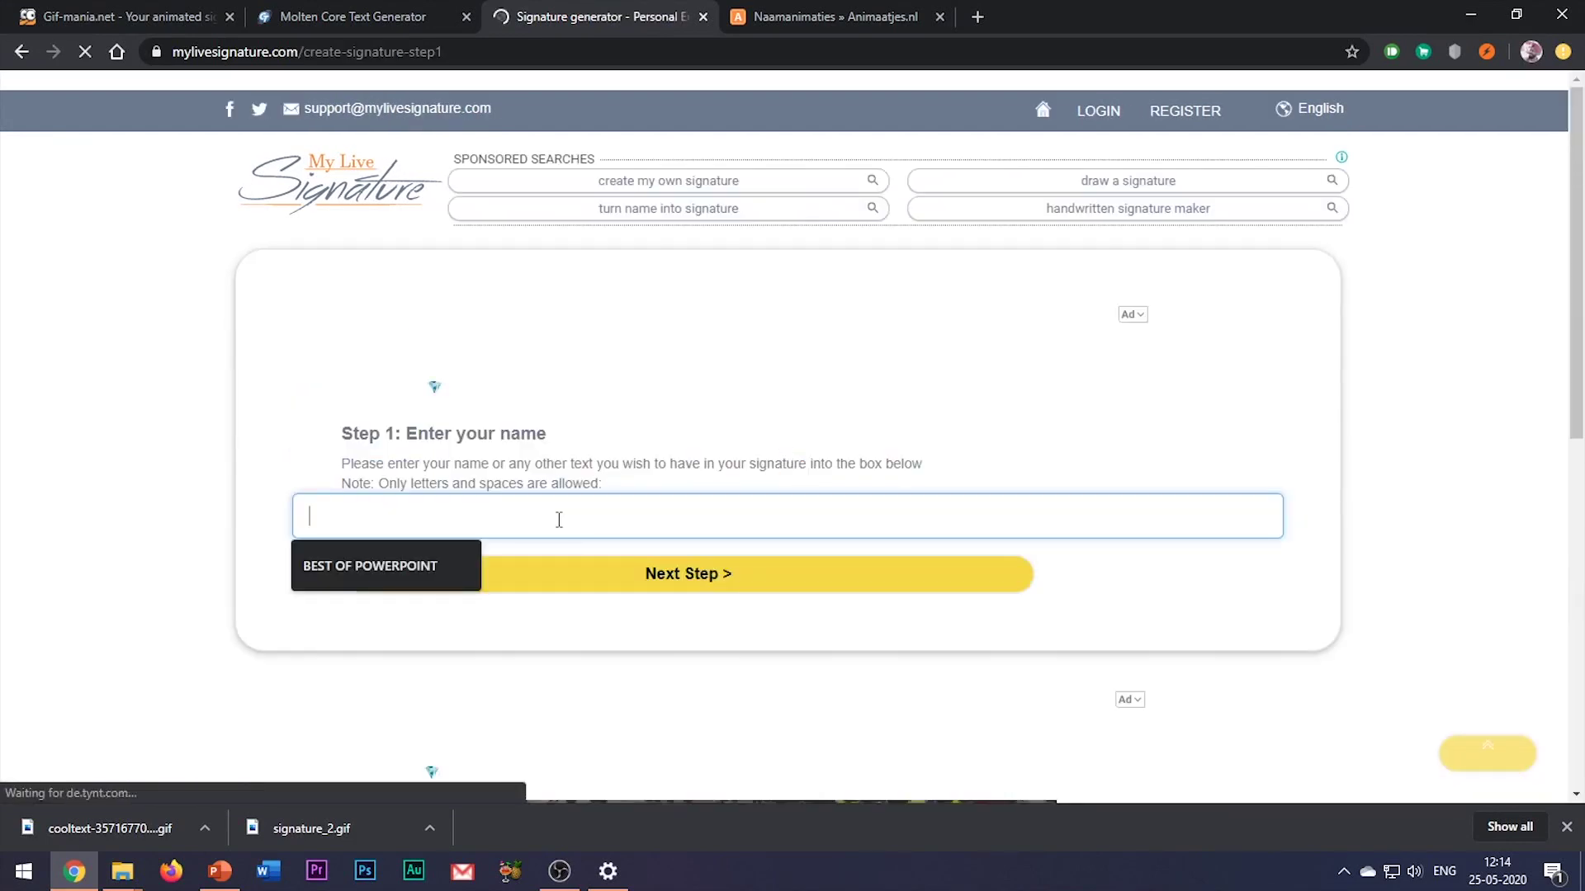
type("BEST")
key("Down")
key("Return")
Choose Font #10 and Size #8 for the signature.
left_click(593, 578)
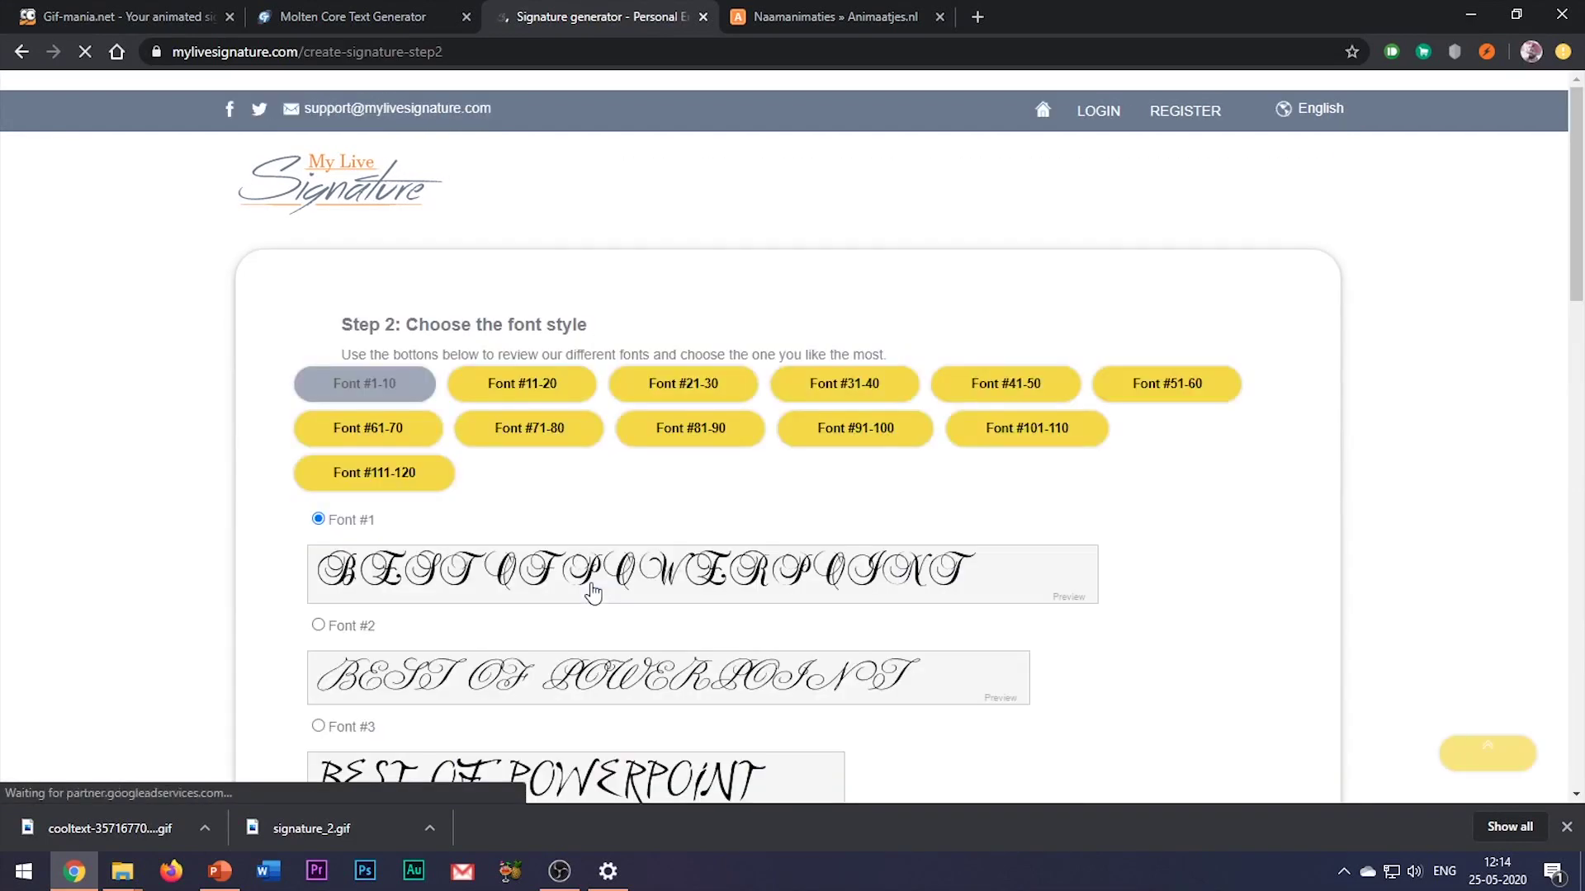
scroll(593, 590, "down", 12)
left_click(316, 545)
left_click(472, 692)
scroll(351, 549, "down", 9)
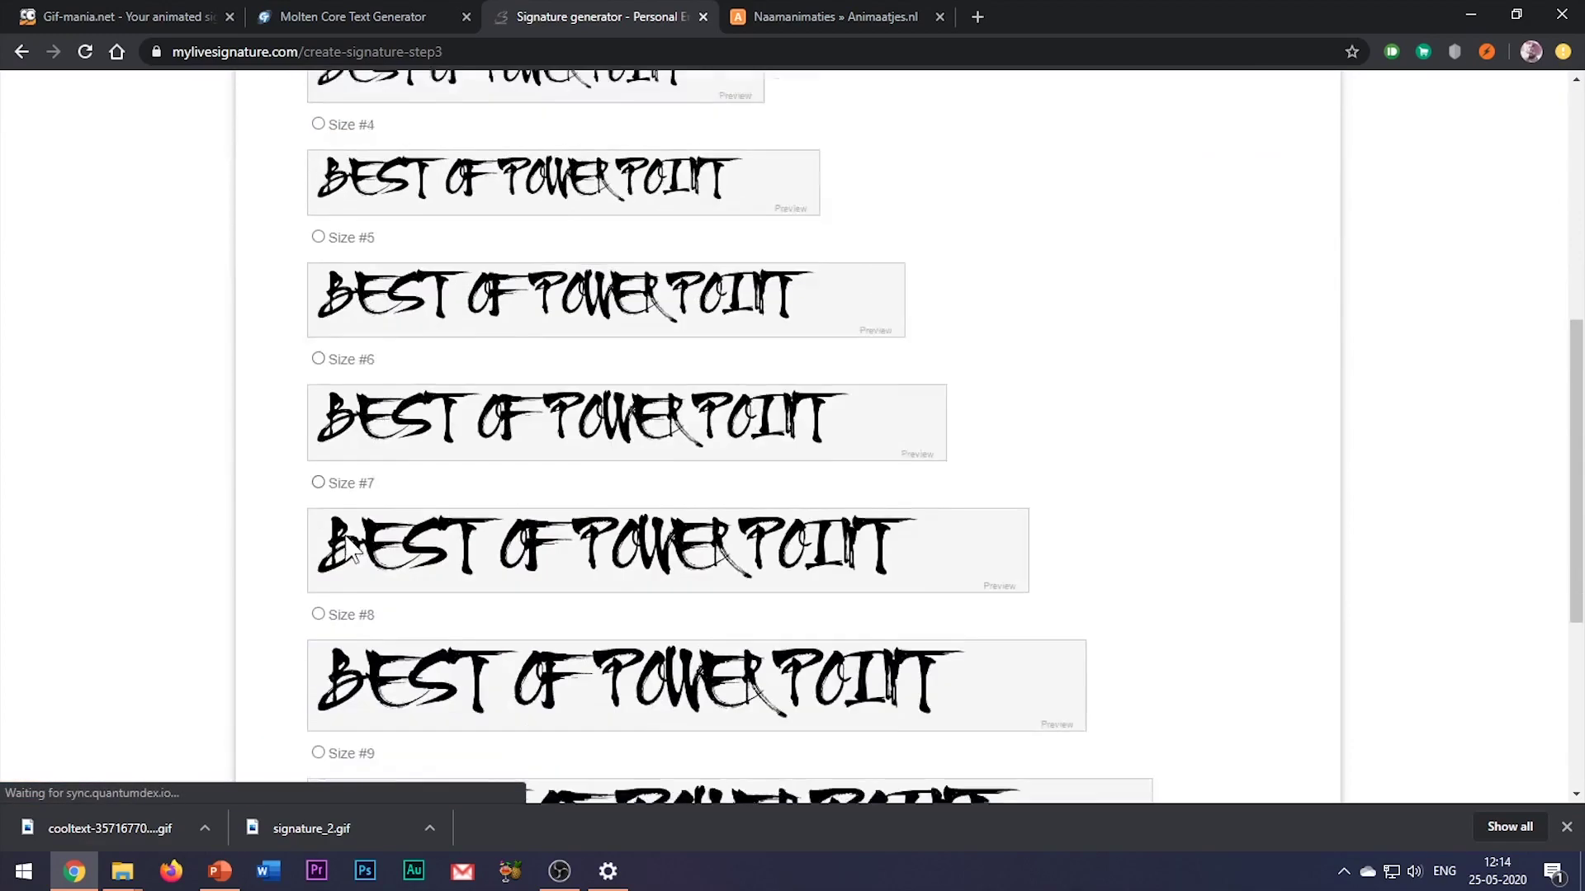
left_click(318, 613)
Pass the slope step and bring up the text colour chooser on the colours step.
scroll(141, 541, "down", 7)
left_click(469, 368)
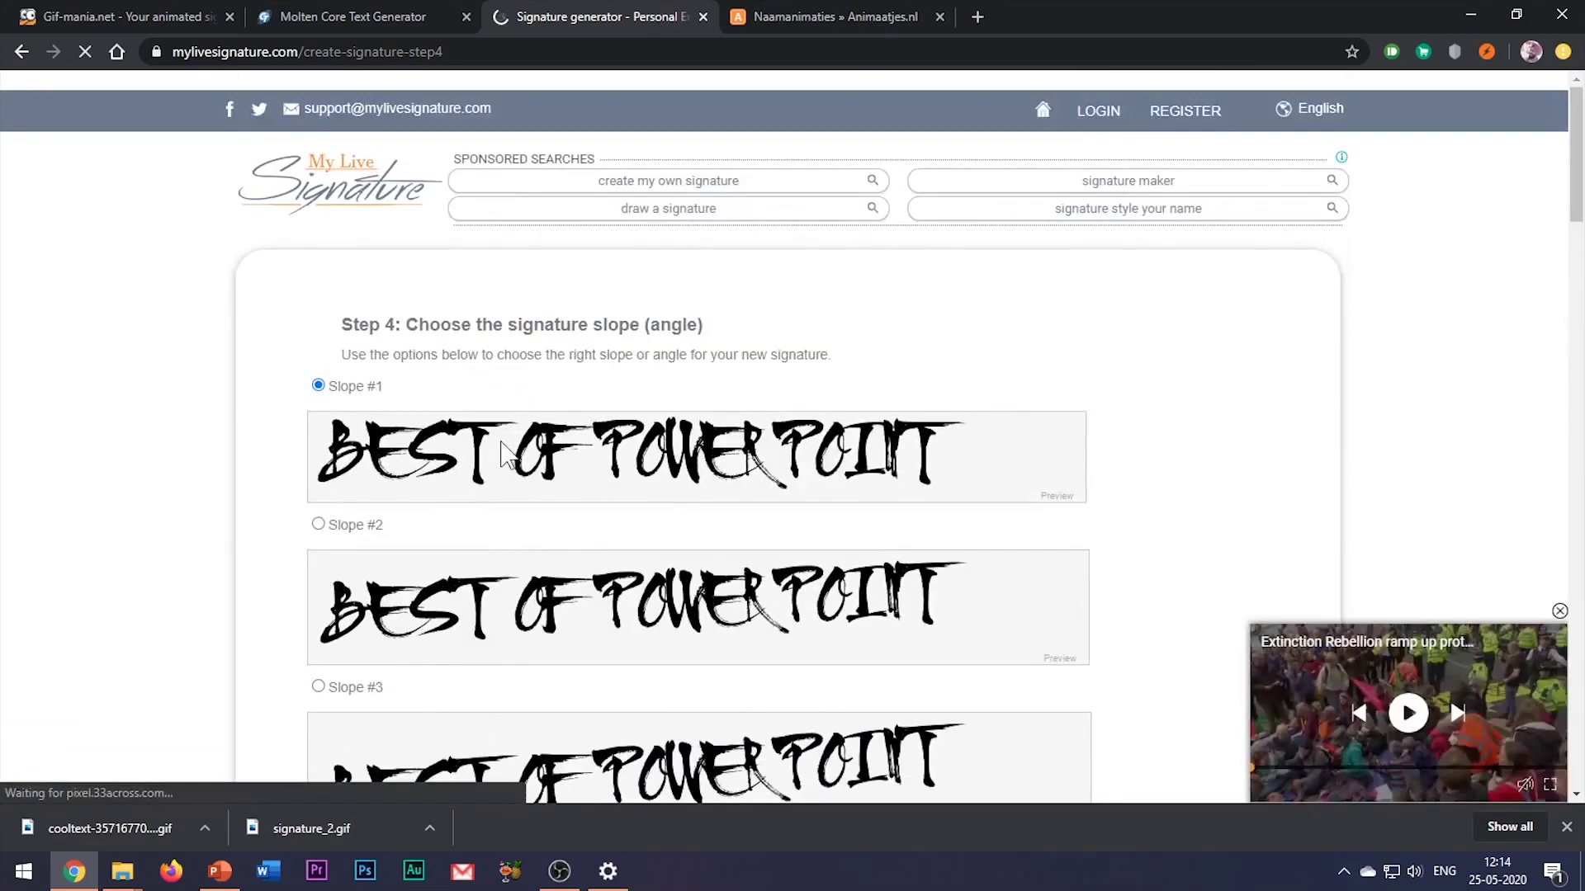
scroll(117, 584, "down", 10)
left_click(353, 421)
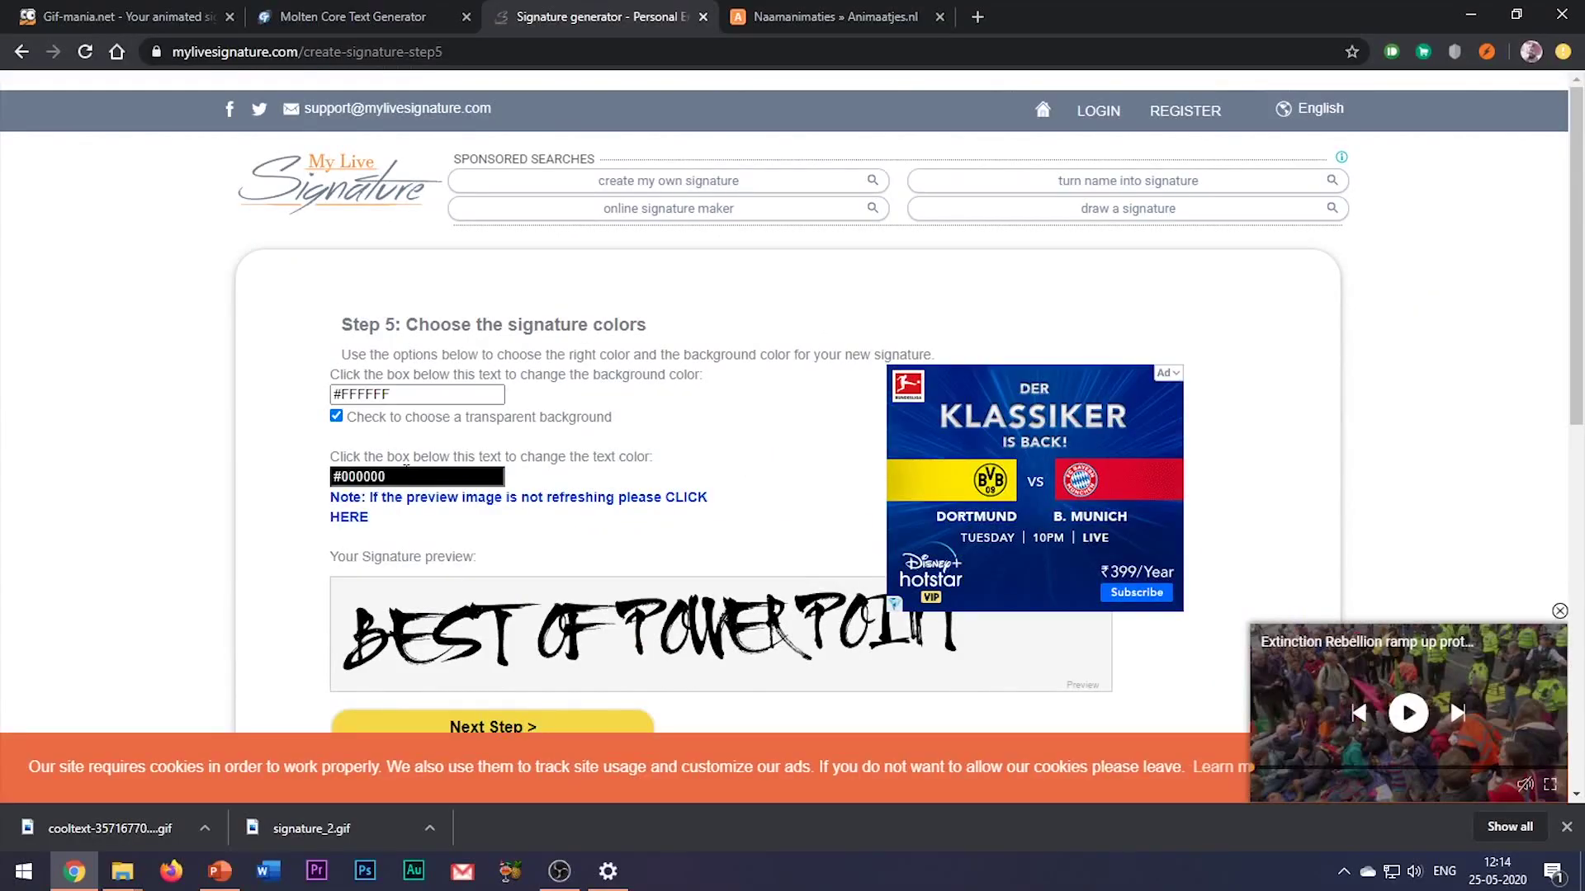
left_click(374, 489)
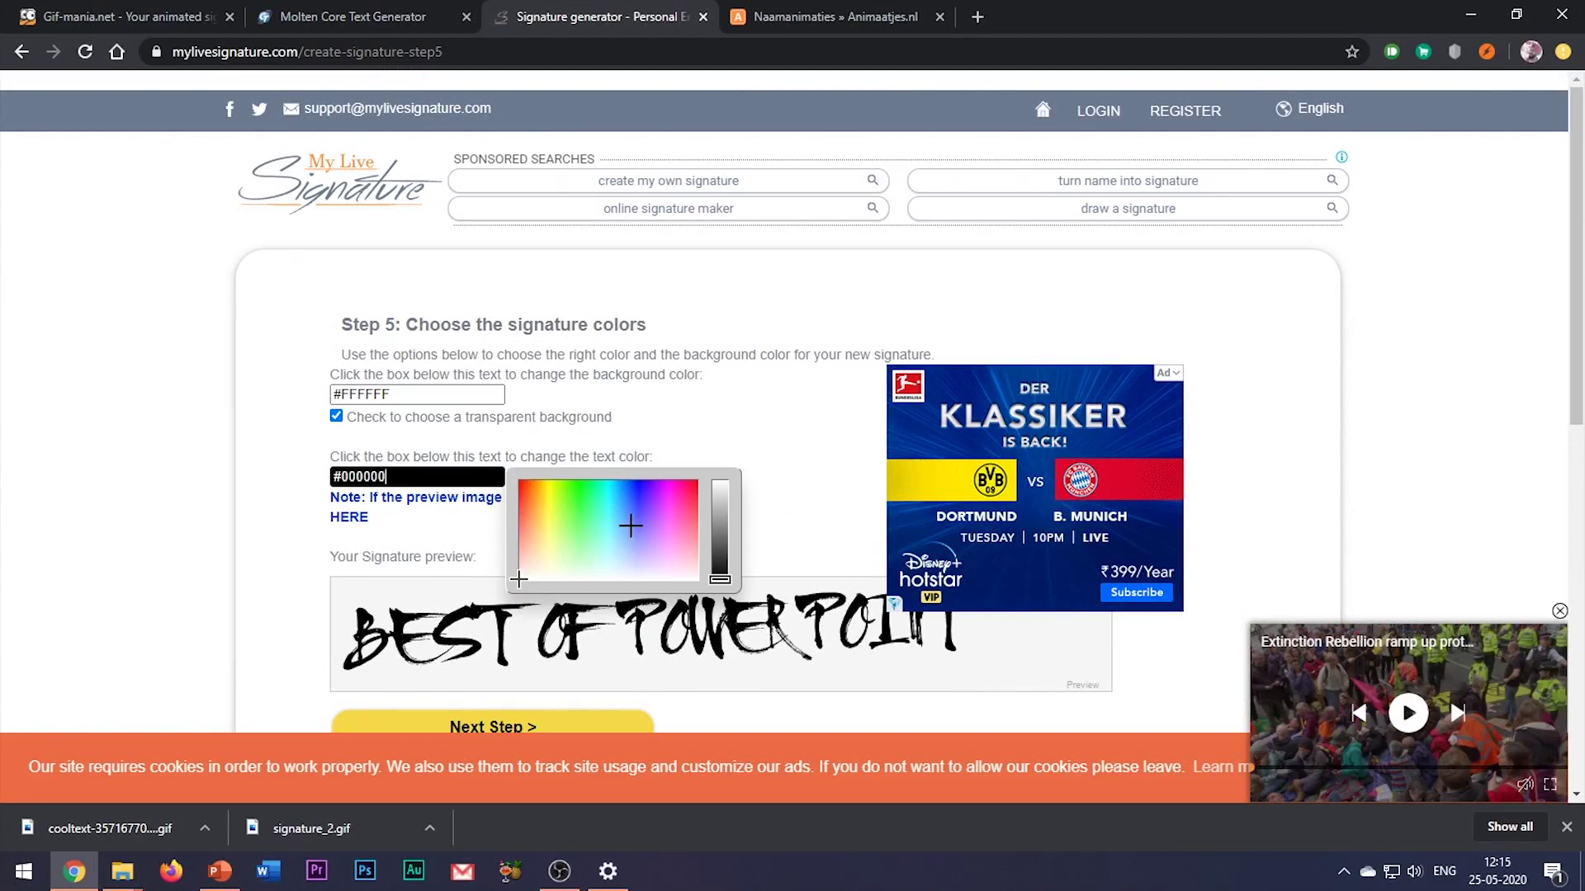